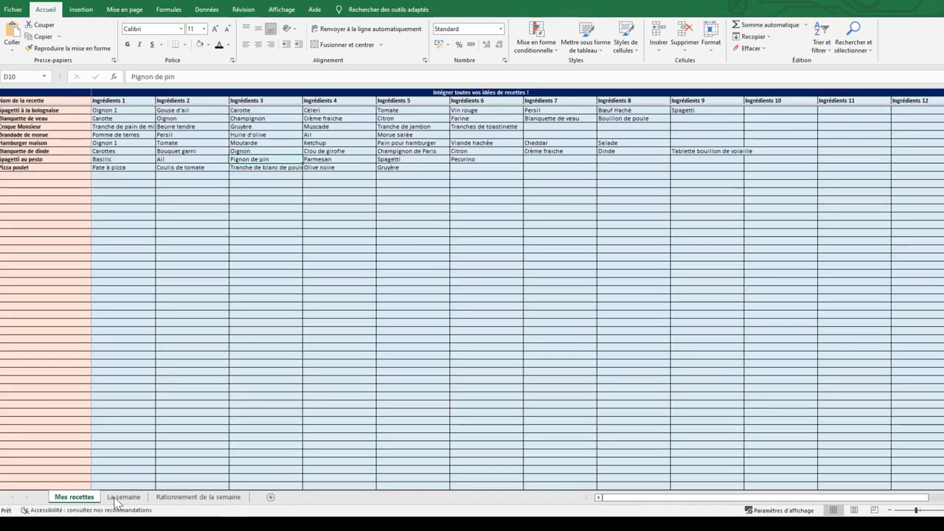
# Step: Look over the Rationnement de la semaine sheet and examine the recipe table in Mes recettes down to its last row
pyautogui.click(185, 499)
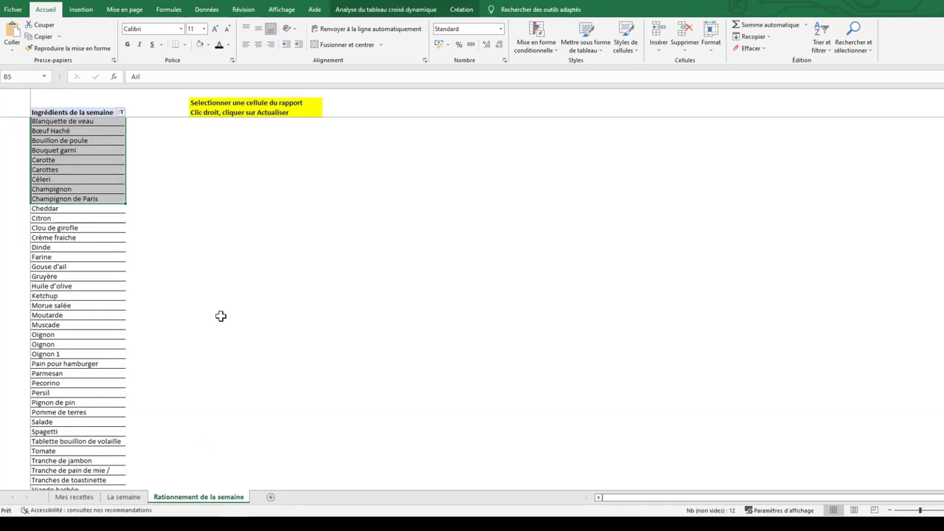
pyautogui.click(74, 498)
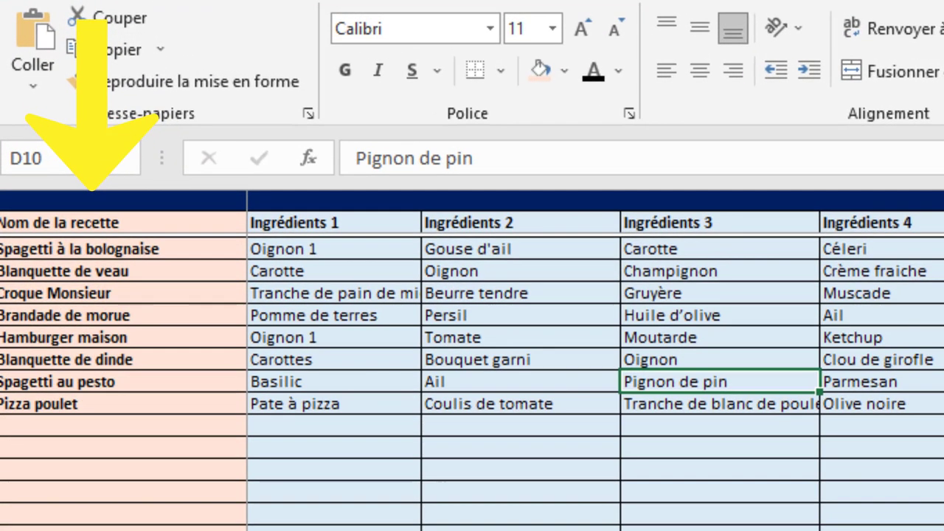
pyautogui.click(101, 249)
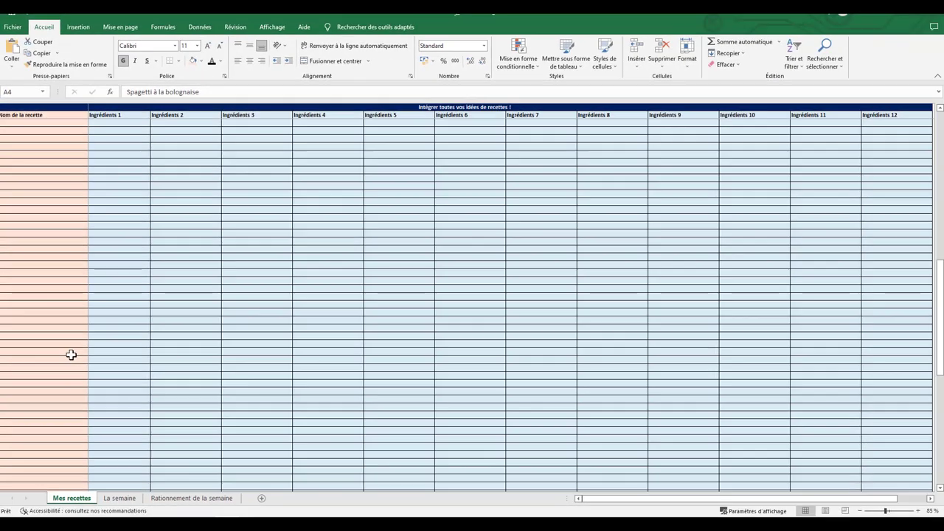
pyautogui.scroll(-5, 68, 362)
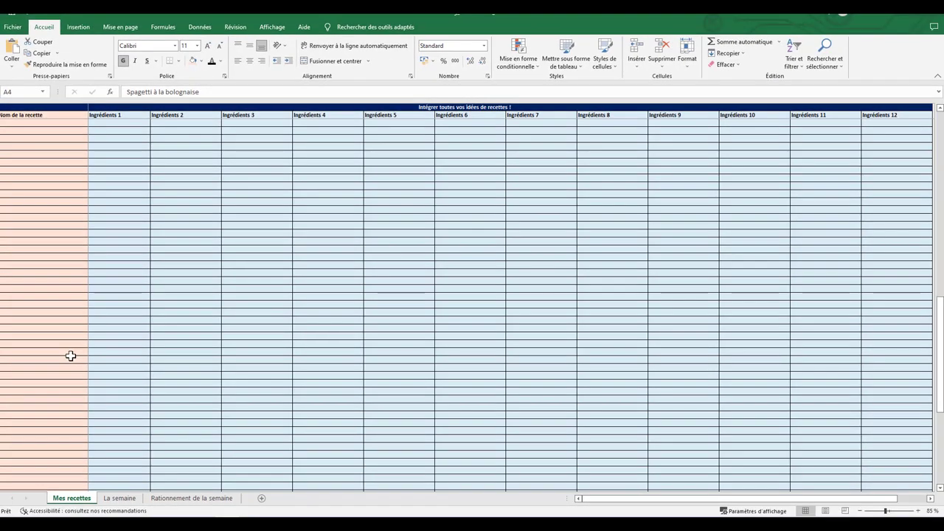
pyautogui.scroll(-7, 69, 363)
pyautogui.scroll(5, 68, 362)
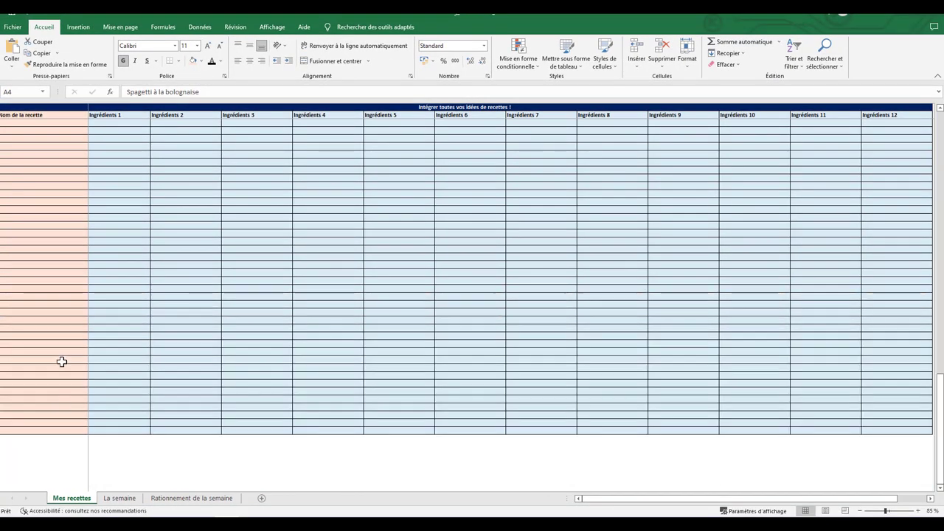
pyautogui.click(49, 427)
pyautogui.scroll(10, 51, 295)
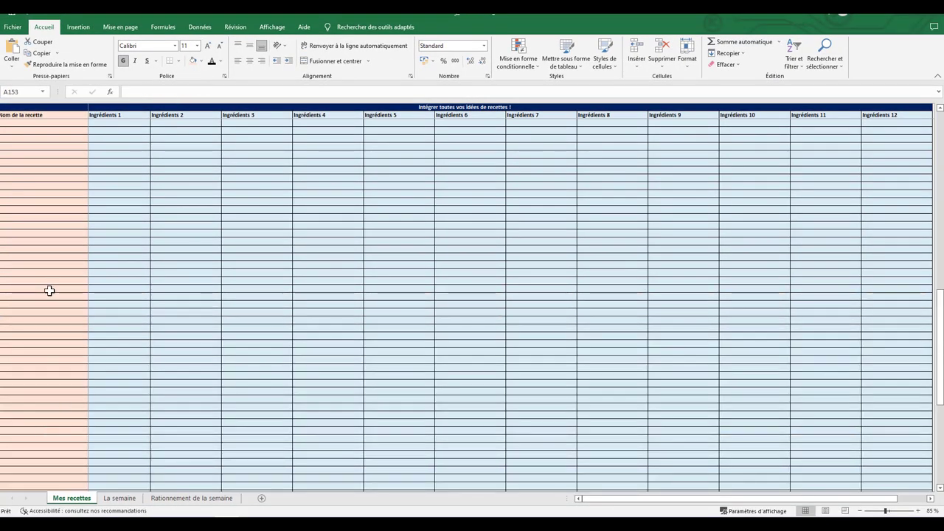
pyautogui.scroll(10, 55, 297)
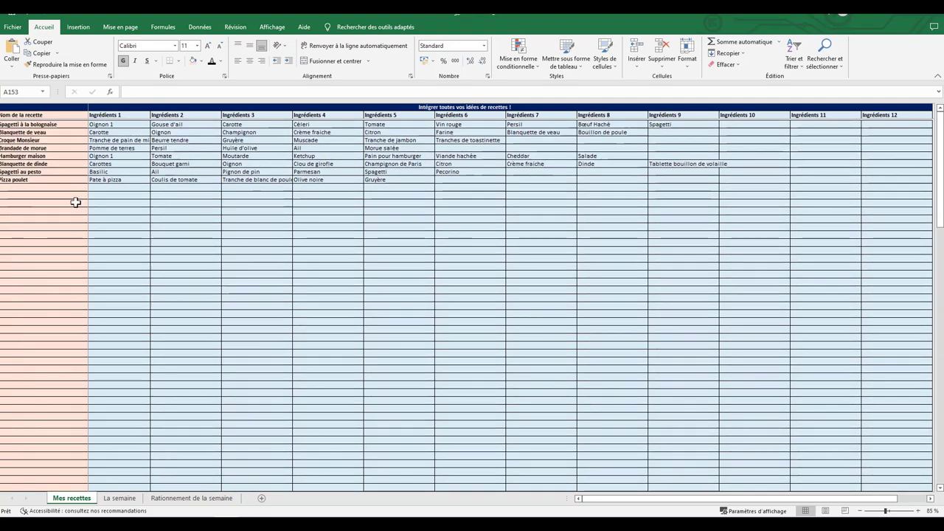
pyautogui.click(118, 155)
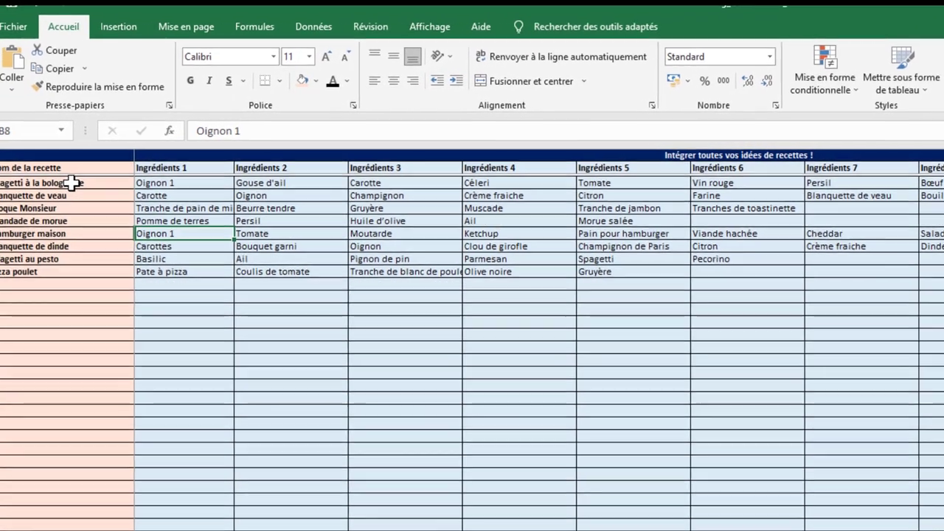
pyautogui.click(72, 184)
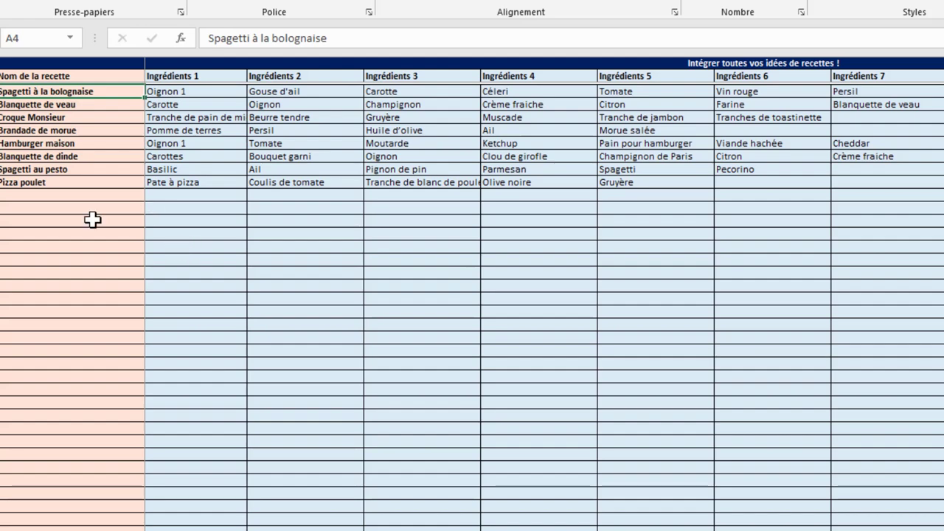
# Step: Add "Salade niçoise" as a new recipe name in the first empty row of the Mes recettes table
pyautogui.click(70, 196)
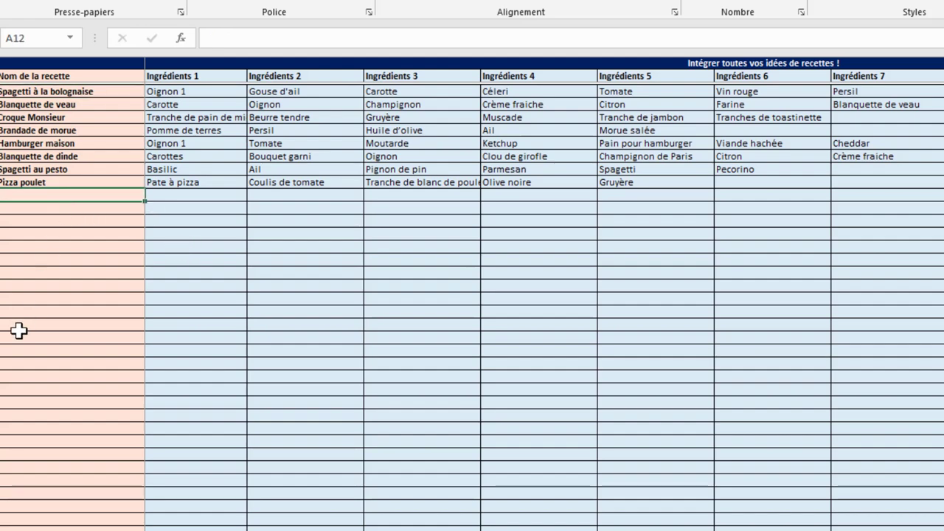
pyautogui.write('Q')
pyautogui.press('BackSpace')
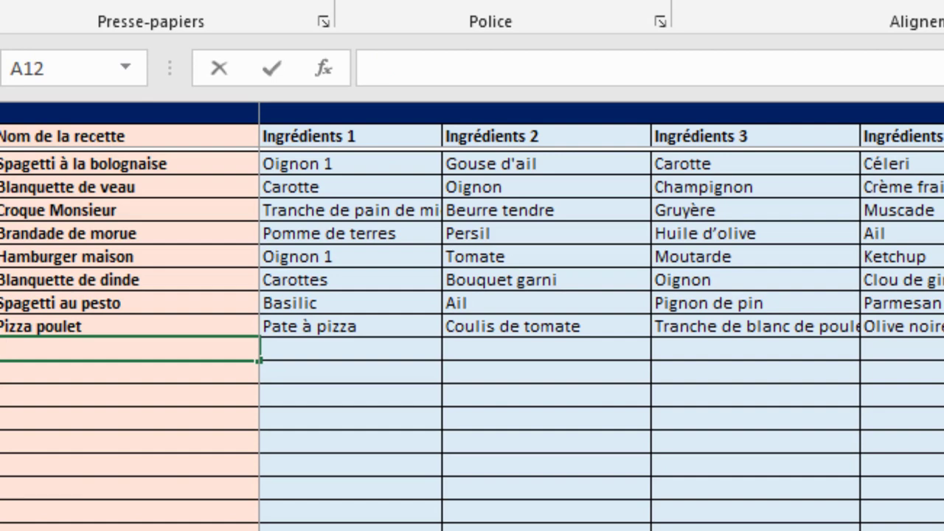
pyautogui.write('Salade ')
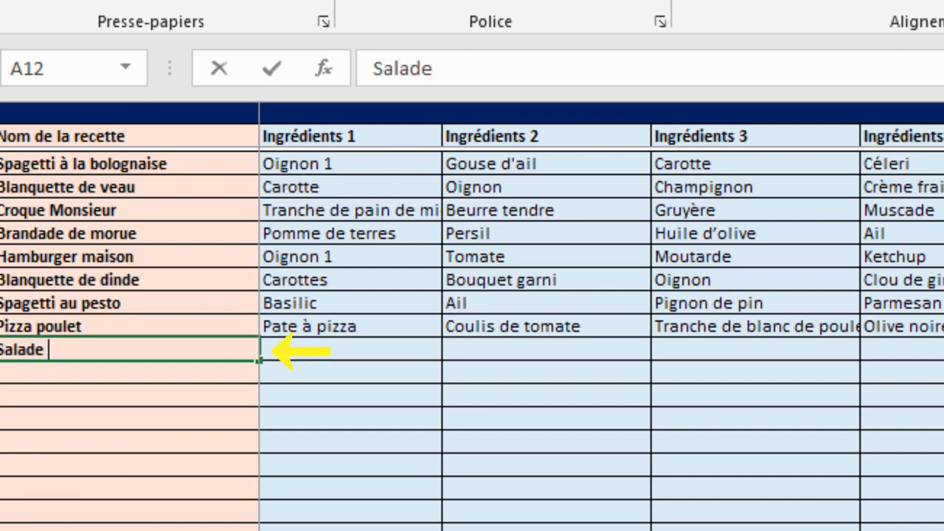
pyautogui.write('niçoise')
pyautogui.press('Tab')
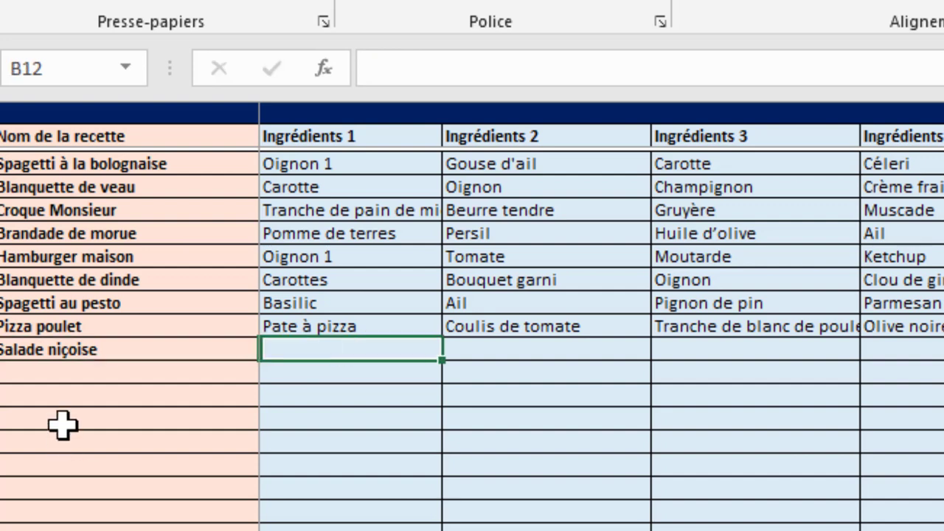
# Step: Fill in ingredients 1 to 3 of Salade niçoise with "Tomates rondes", "Poivron vert" and "Basilic"
pyautogui.write('Toma')
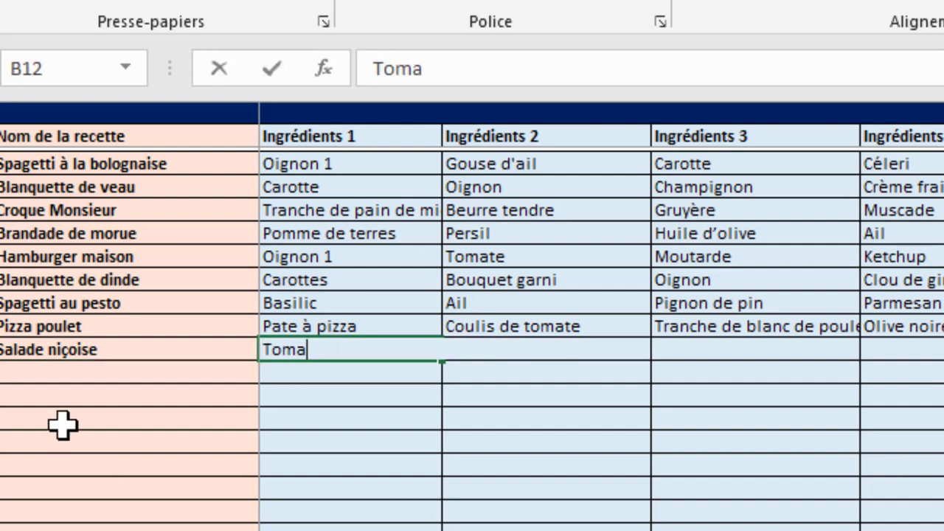
pyautogui.write('tes rondes')
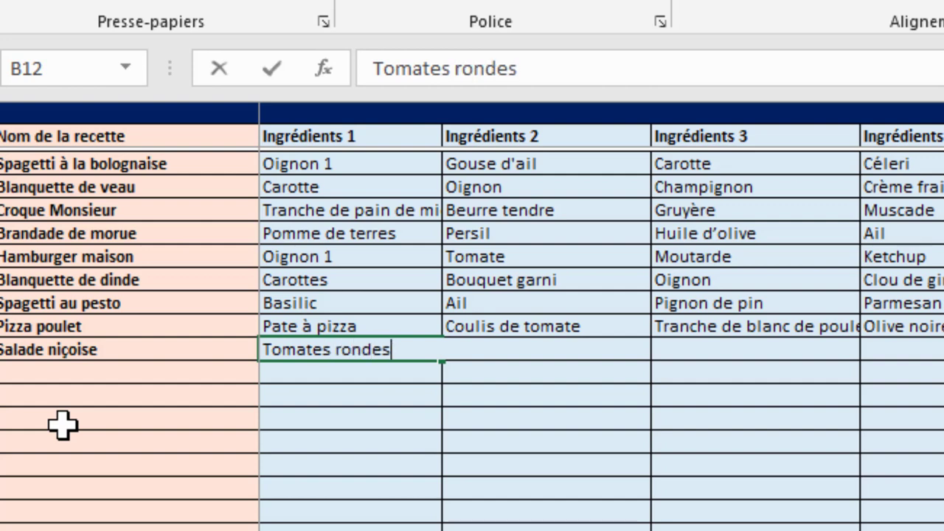
pyautogui.press('Tab')
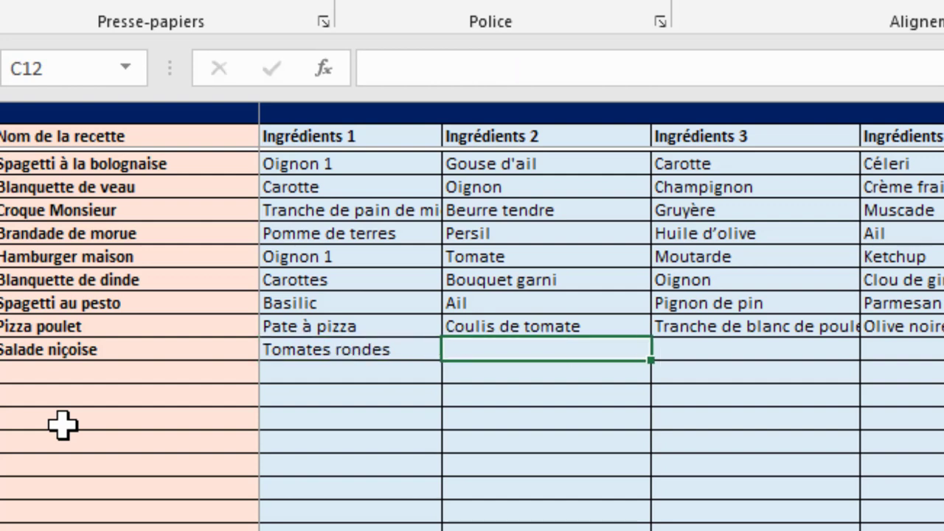
pyautogui.write('Poivron ')
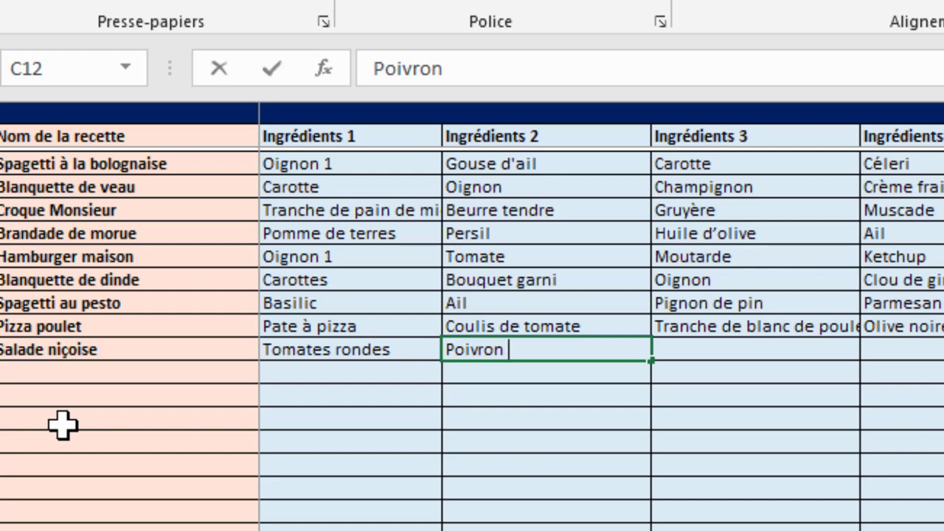
pyautogui.write('vert')
pyautogui.press('Tab')
pyautogui.write('B')
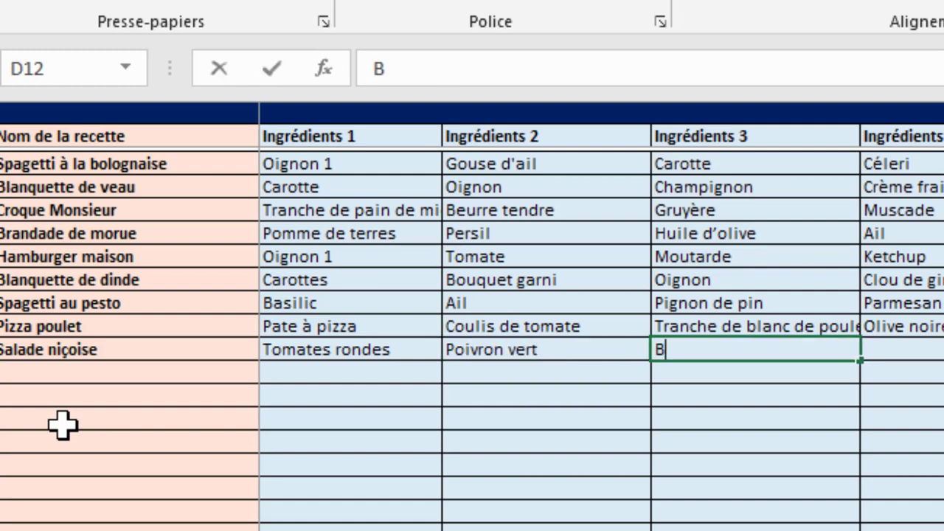
pyautogui.write('asilic')
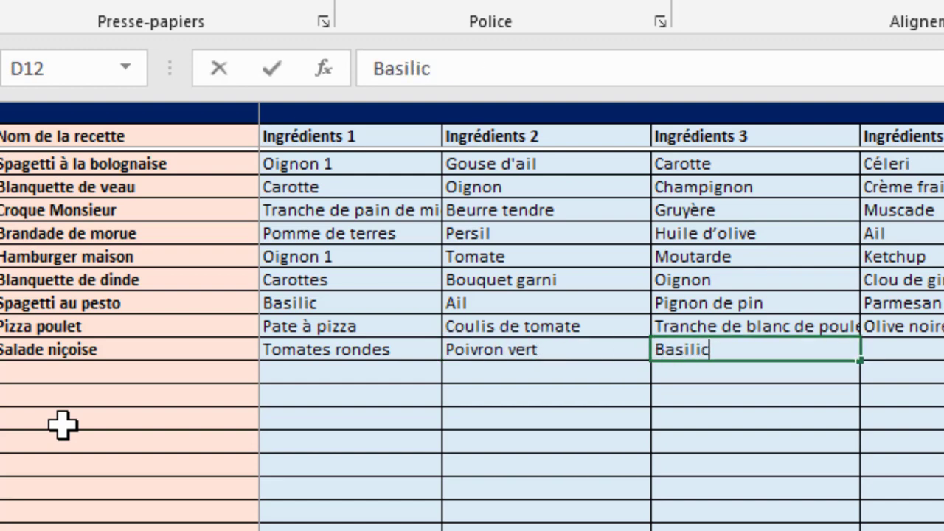
pyautogui.press('Tab')
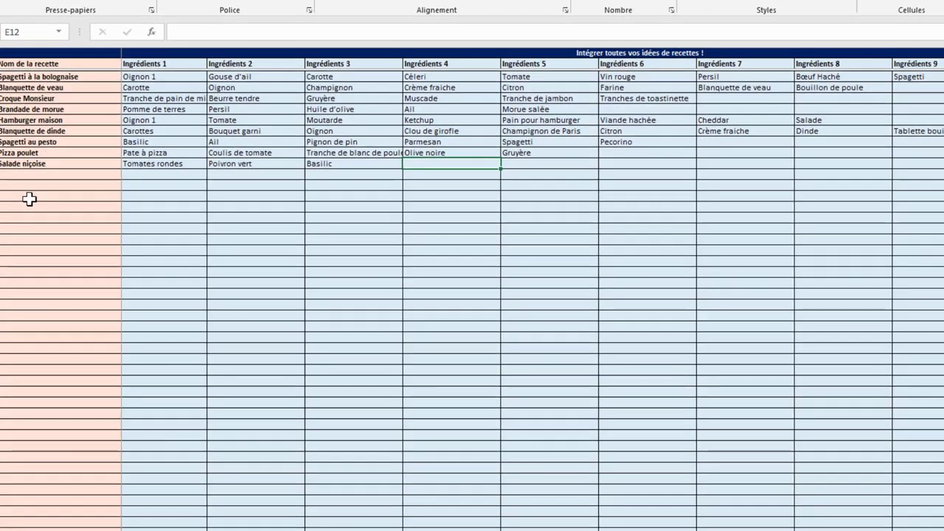
# Step: Fill in ingredients 4 to 6 of Salade niçoise with "Vinaigre de vin rouge", "Œufs 4" and "Thon"
pyautogui.write('Vinaigre ')
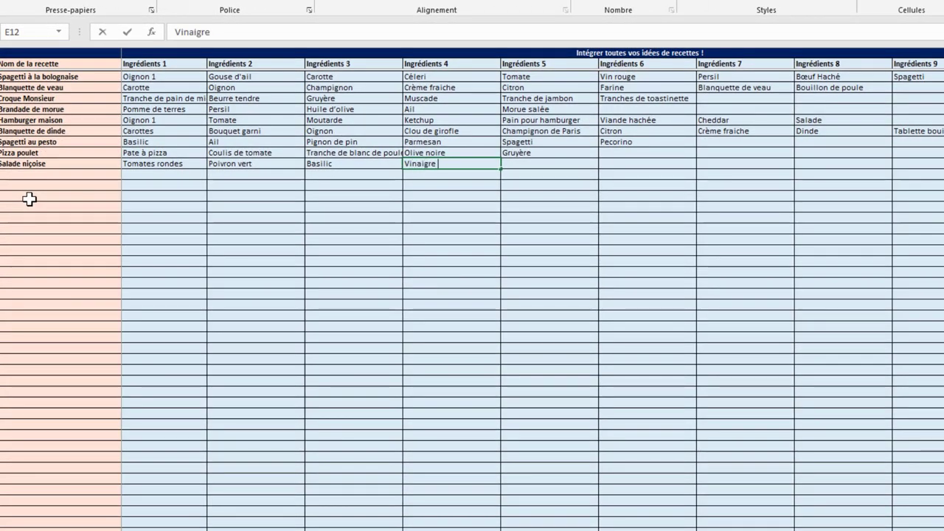
pyautogui.write('de vin rouge')
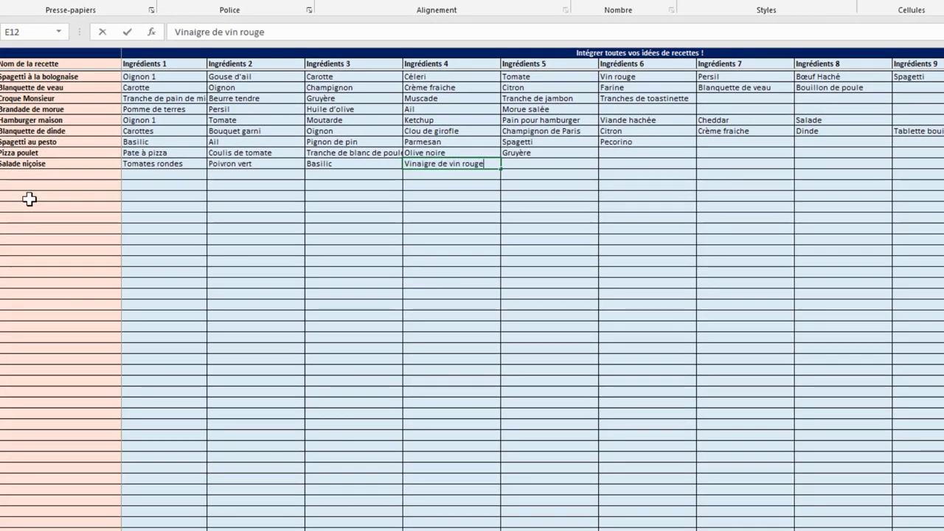
pyautogui.press('Tab')
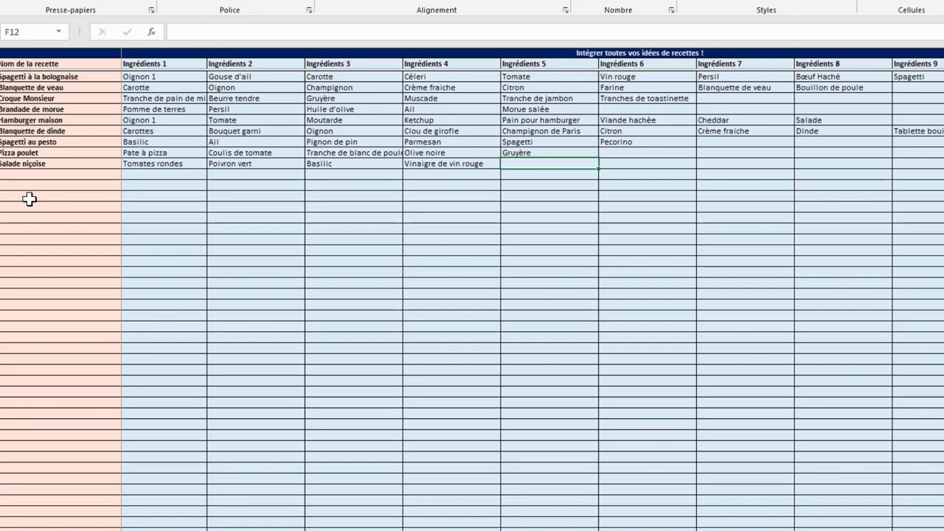
pyautogui.write('Oeufs 4')
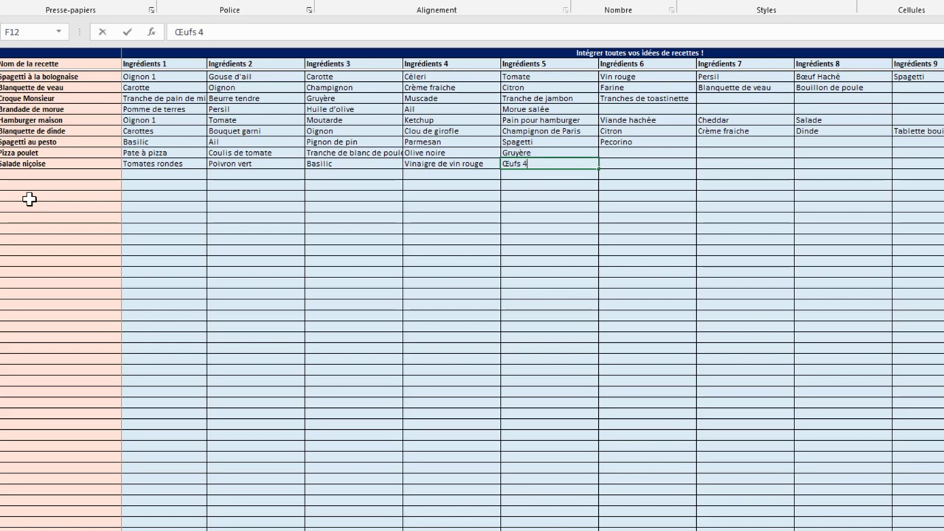
pyautogui.press('Tab')
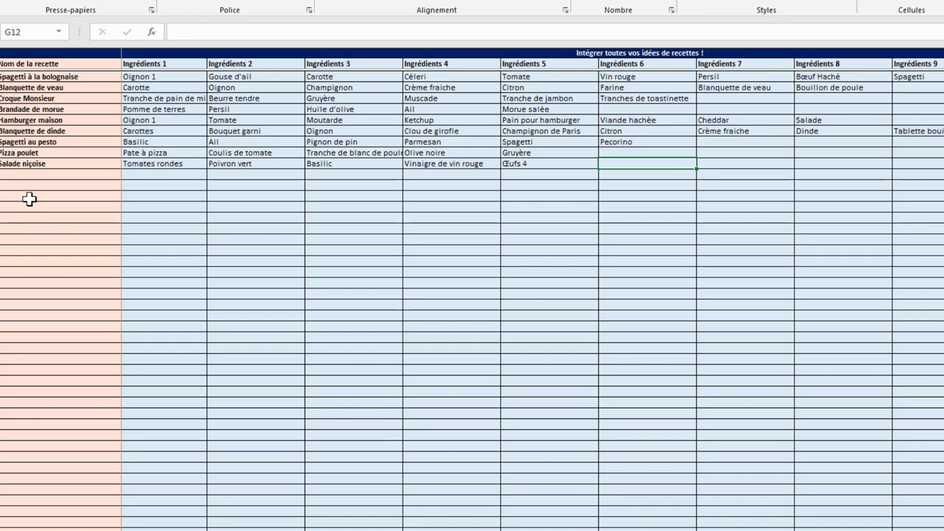
pyautogui.write('Thon')
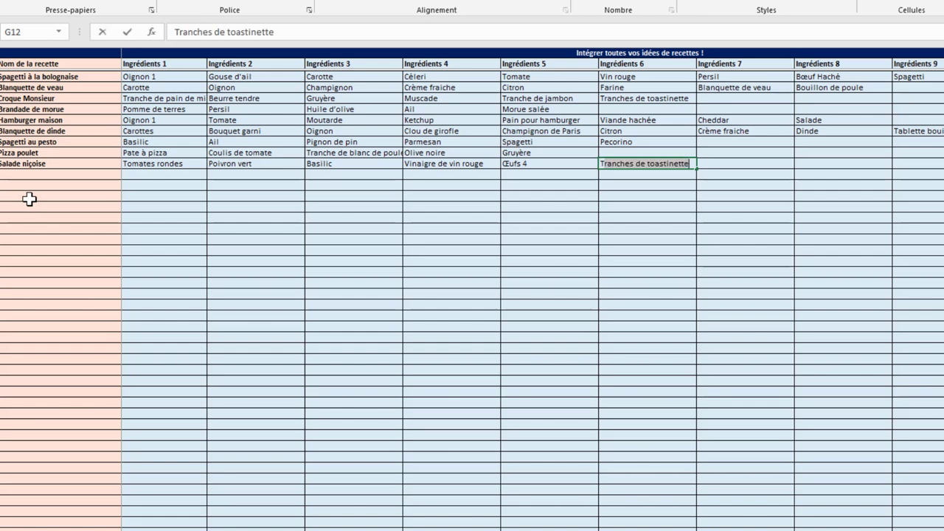
pyautogui.press('Tab')
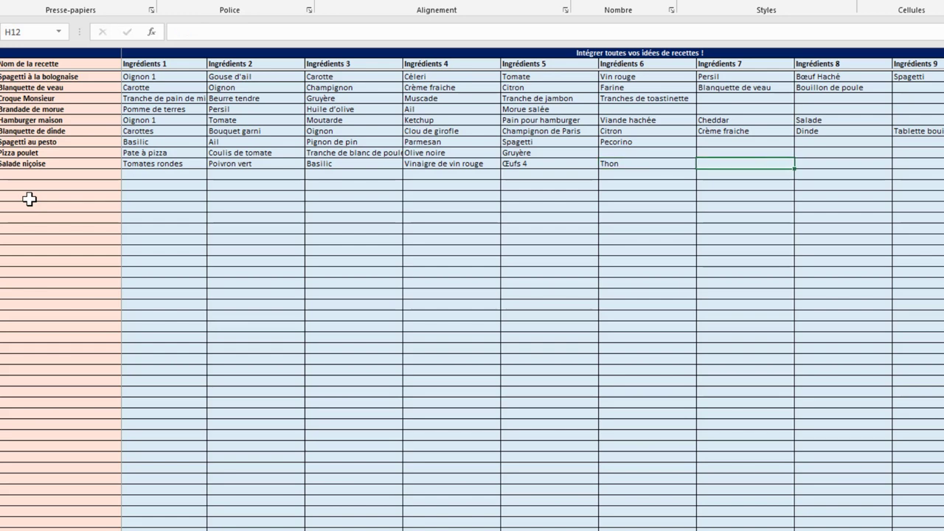
# Step: Fill in ingredients 7 to 9 of Salade niçoise with "Filet d'anchois", "Olives noires" and "Radis"
pyautogui.write("Filet d'anchois")
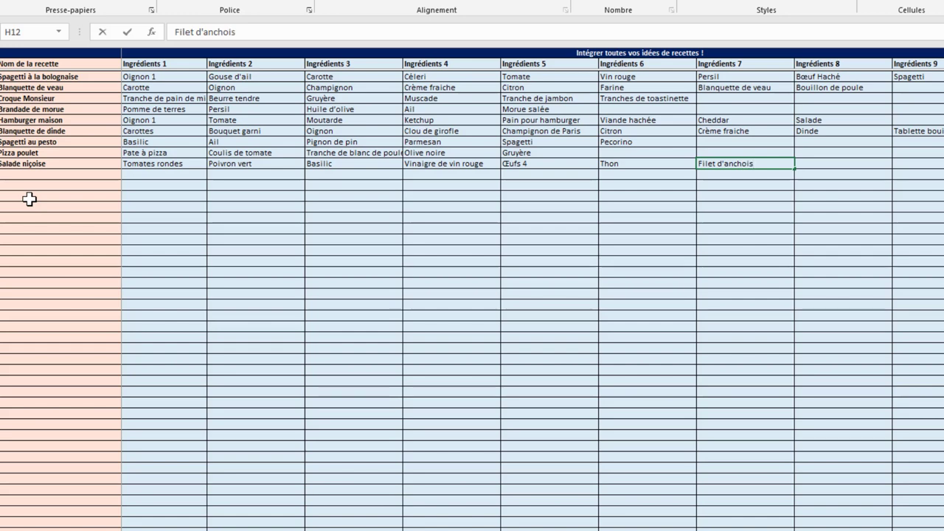
pyautogui.press('Tab')
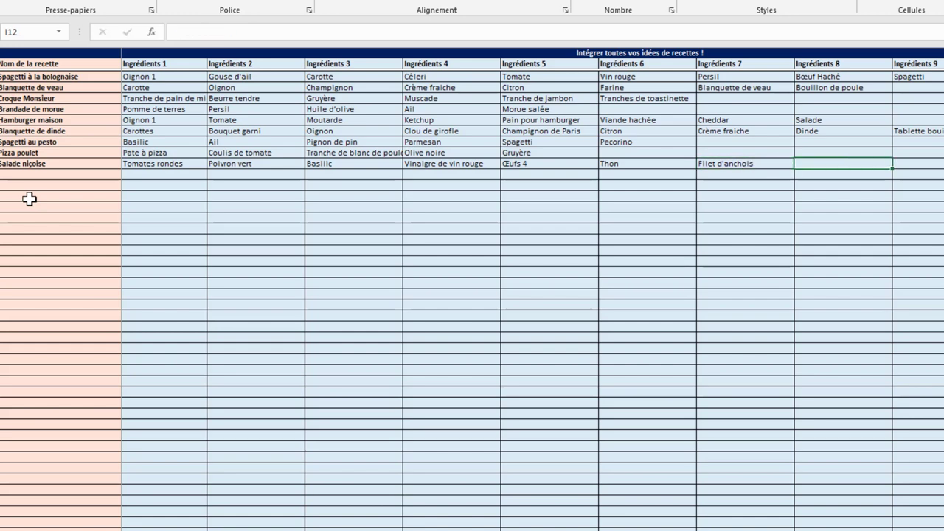
pyautogui.write('Olives n')
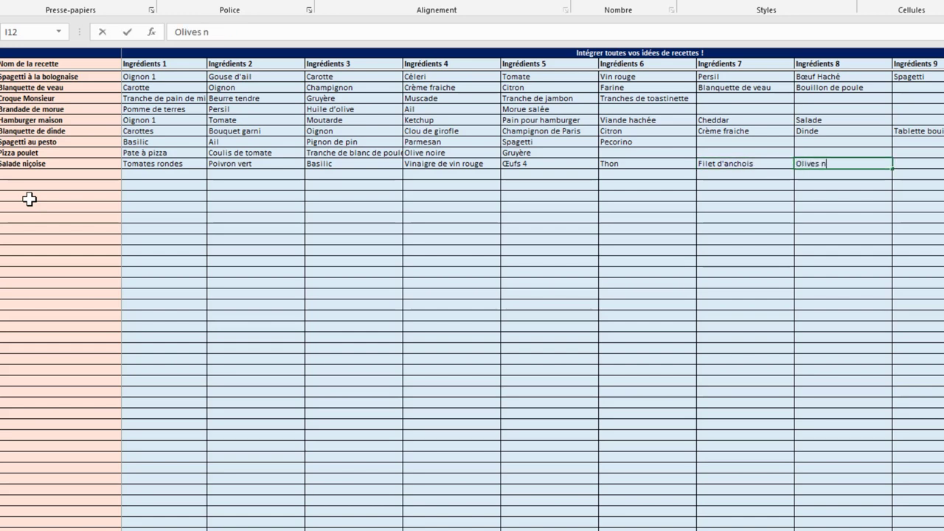
pyautogui.write('oires')
pyautogui.press('Tab')
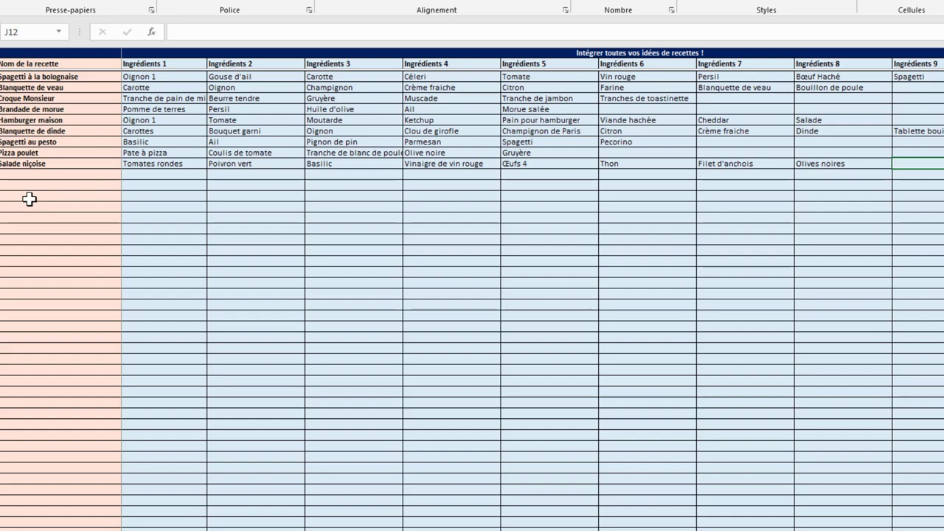
pyautogui.write('Radis')
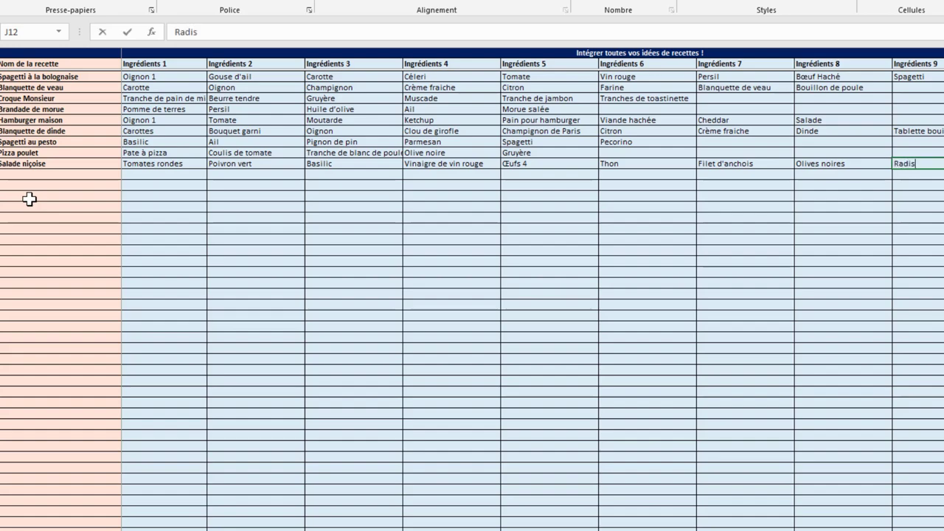
pyautogui.press('Return')
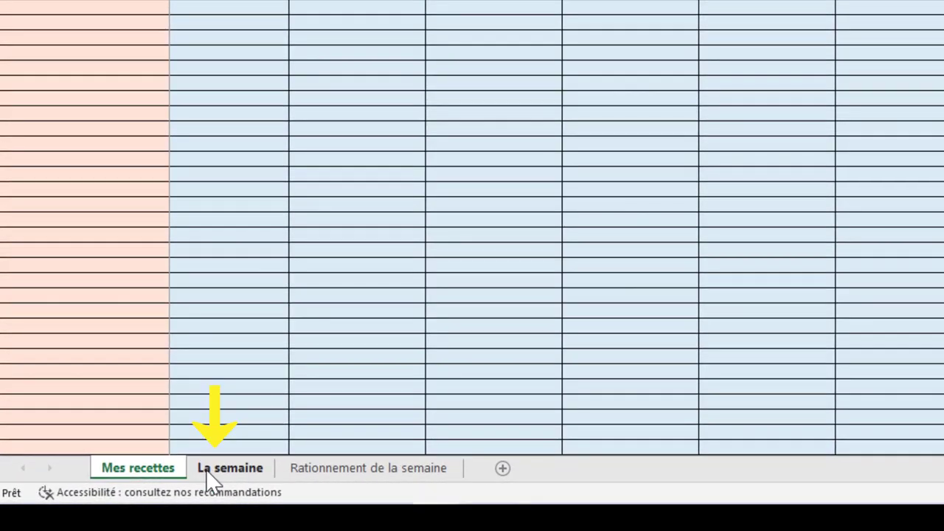
# Step: Clear all the lunch (Déjeuner) recipe names from Lundi to Dimanche on the La semaine sheet
pyautogui.click(210, 476)
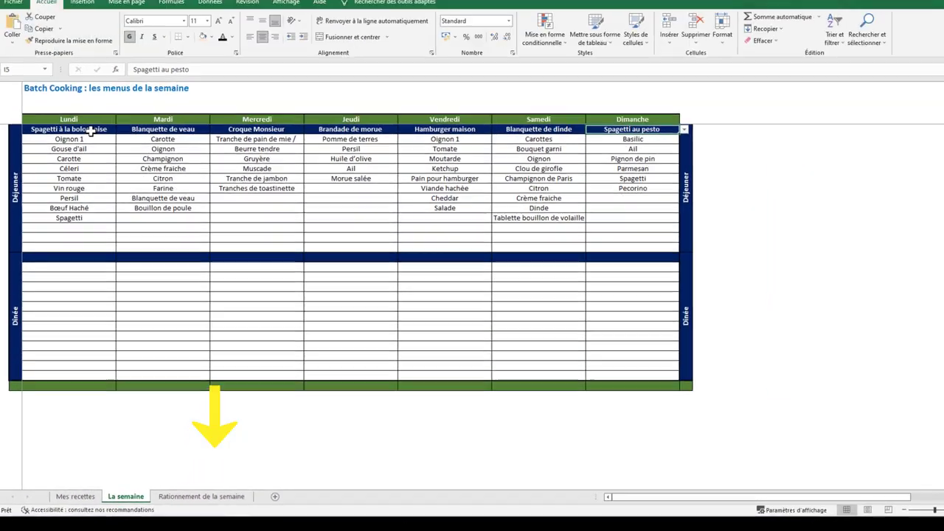
pyautogui.moveTo(90, 129); pyautogui.dragTo(620, 130)
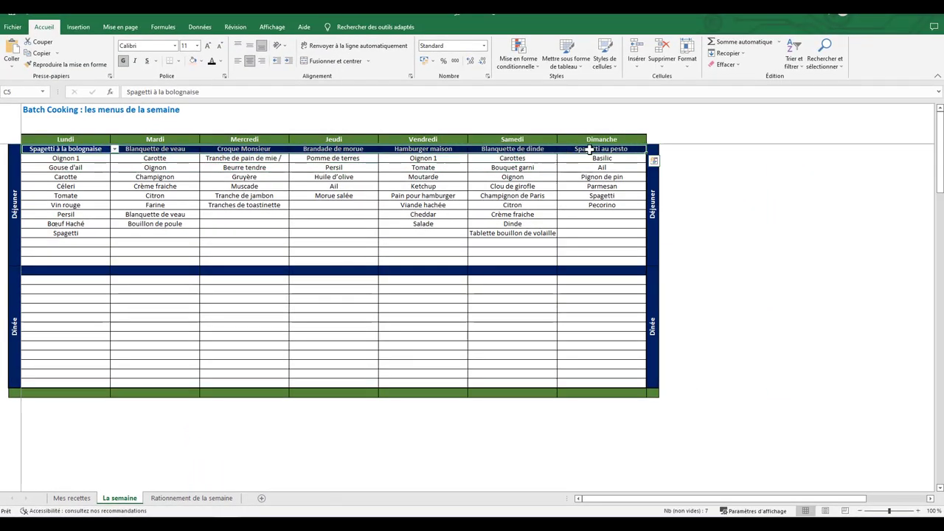
pyautogui.press('Delete')
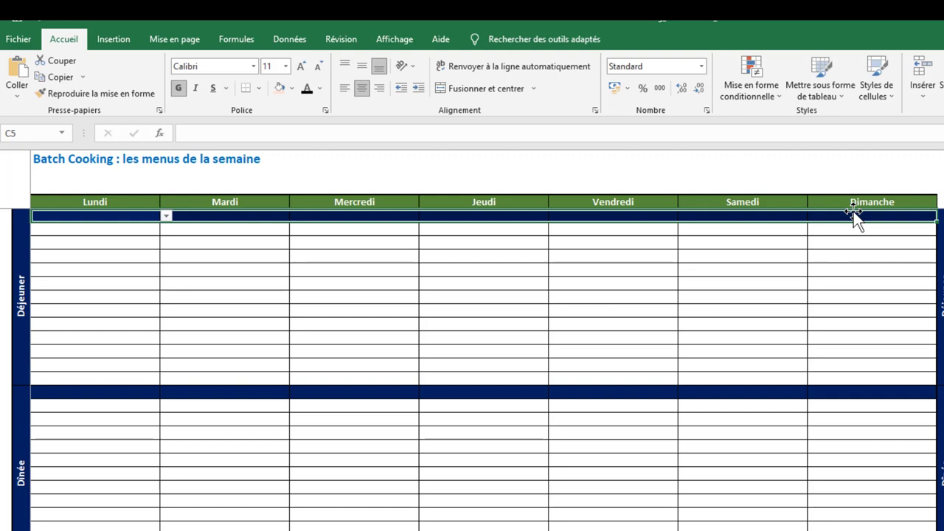
# Step: Choose "Salade niçoise" from the recipe list as Lundi's lunch
pyautogui.click(110, 212)
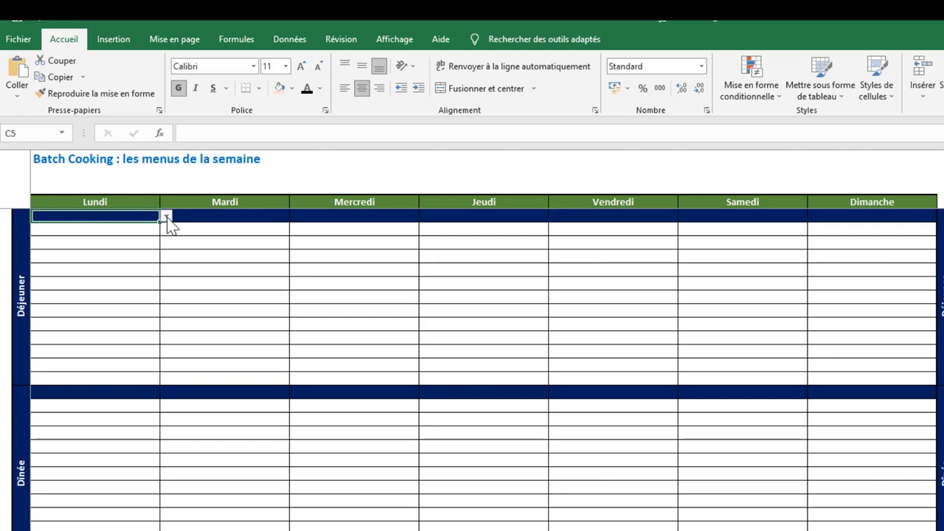
pyautogui.click(167, 216)
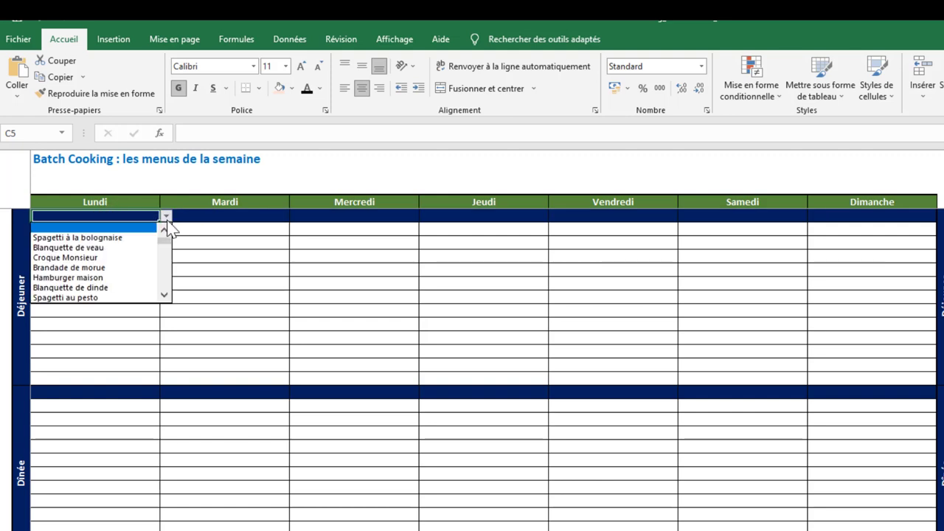
pyautogui.click(165, 295)
pyautogui.click(164, 296)
pyautogui.click(165, 296)
pyautogui.click(164, 295)
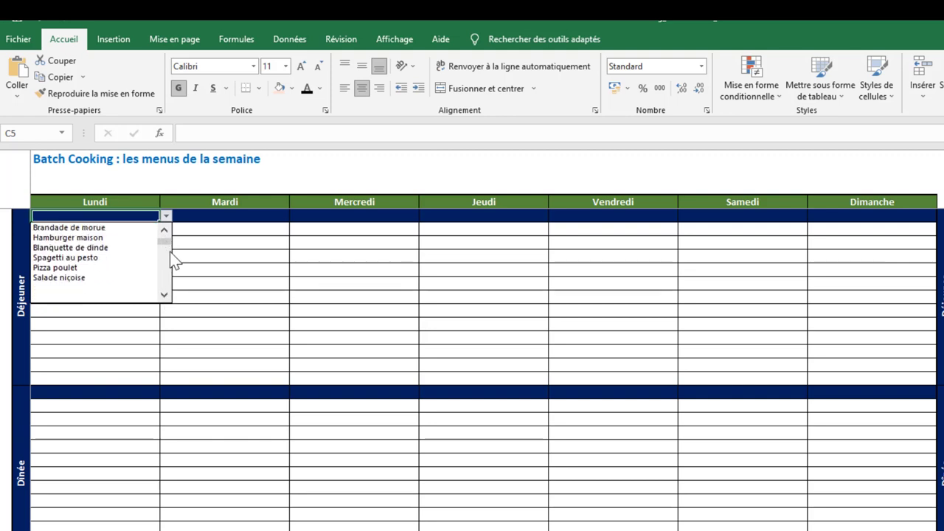
pyautogui.click(164, 230)
pyautogui.click(164, 230)
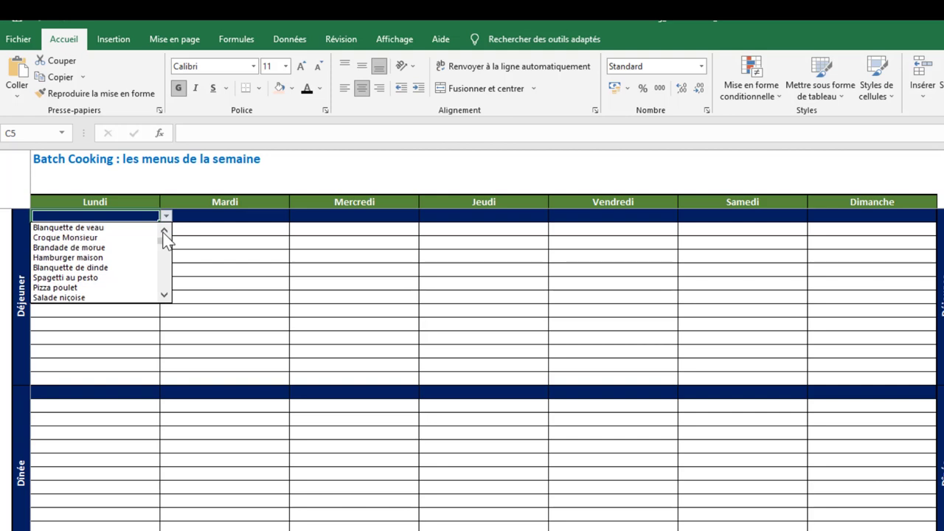
pyautogui.click(164, 230)
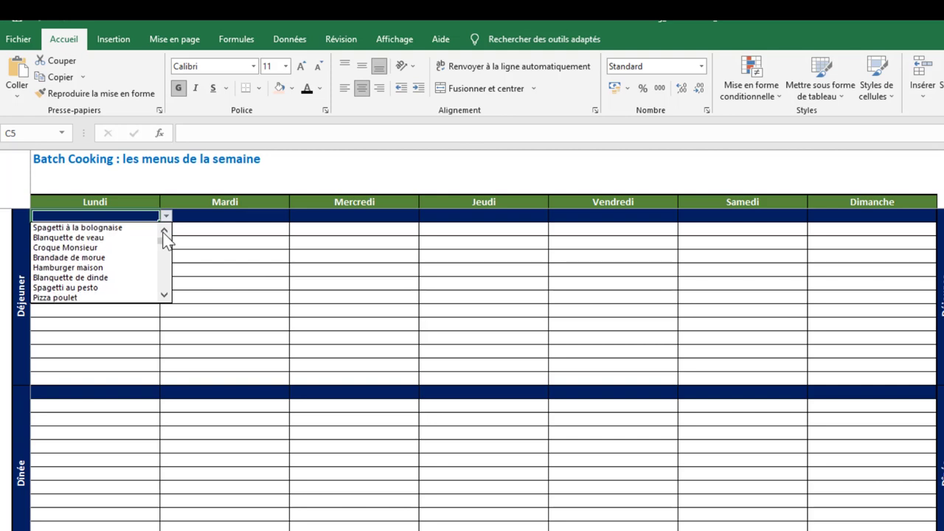
pyautogui.click(163, 296)
pyautogui.click(164, 295)
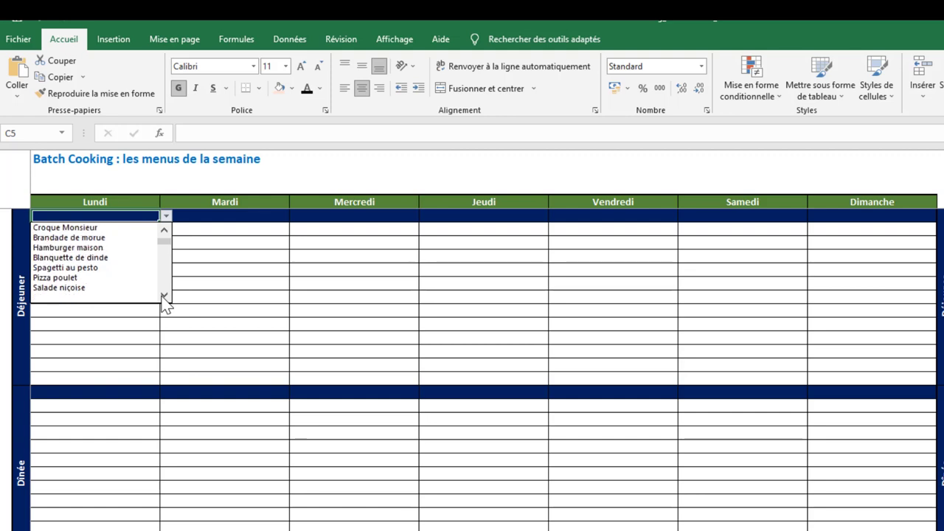
pyautogui.click(118, 288)
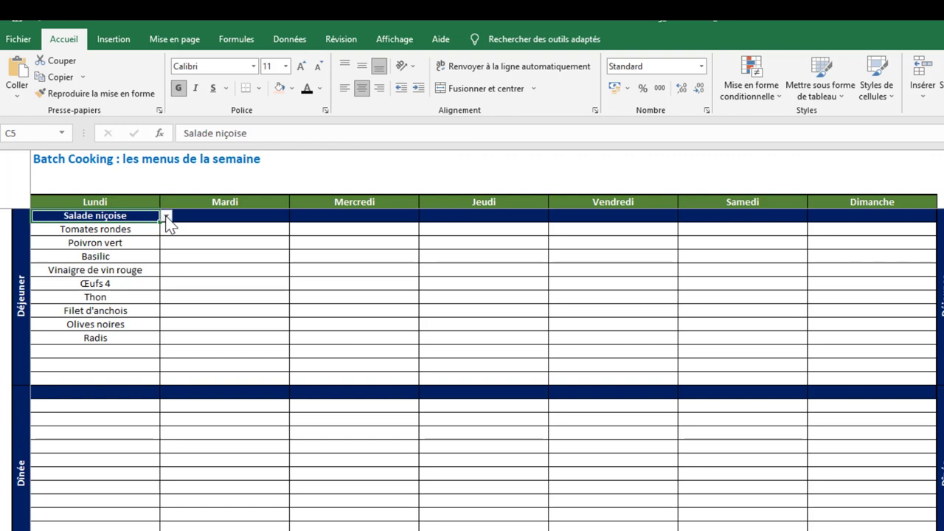
# Step: Choose "Spagetti à la bolognaise" from the recipe list as Lundi's dinner
pyautogui.click(130, 391)
pyautogui.click(166, 393)
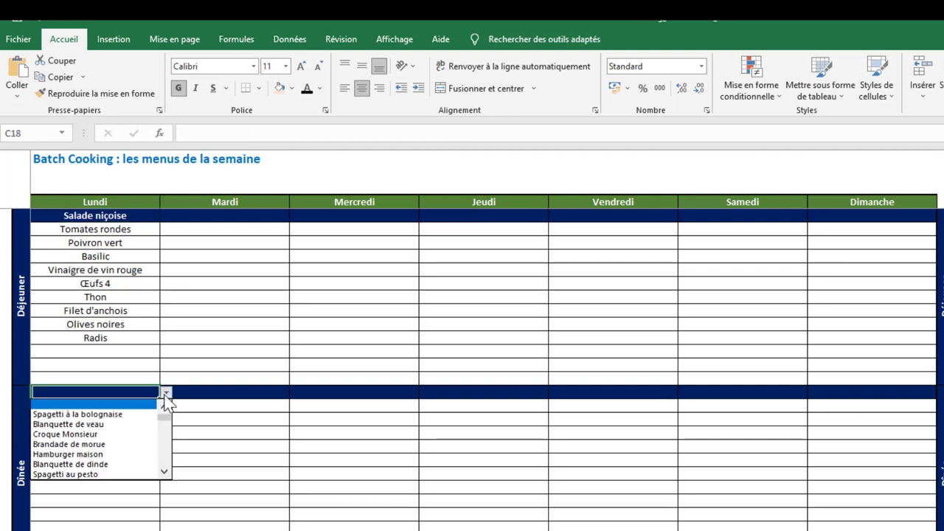
pyautogui.click(148, 415)
# Step: Plan Mardi with "Croque Monsieur" for lunch and "Hamburger maison" for dinner
pyautogui.click(207, 215)
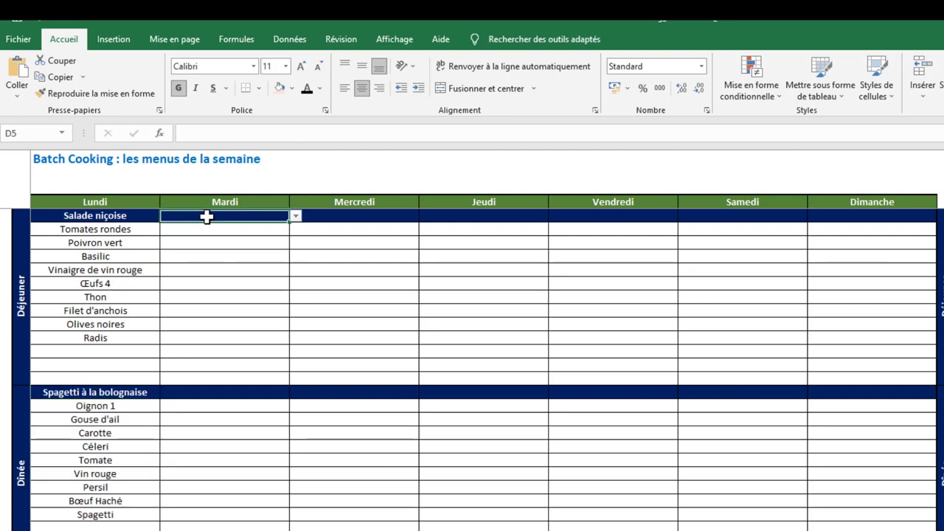
pyautogui.click(296, 216)
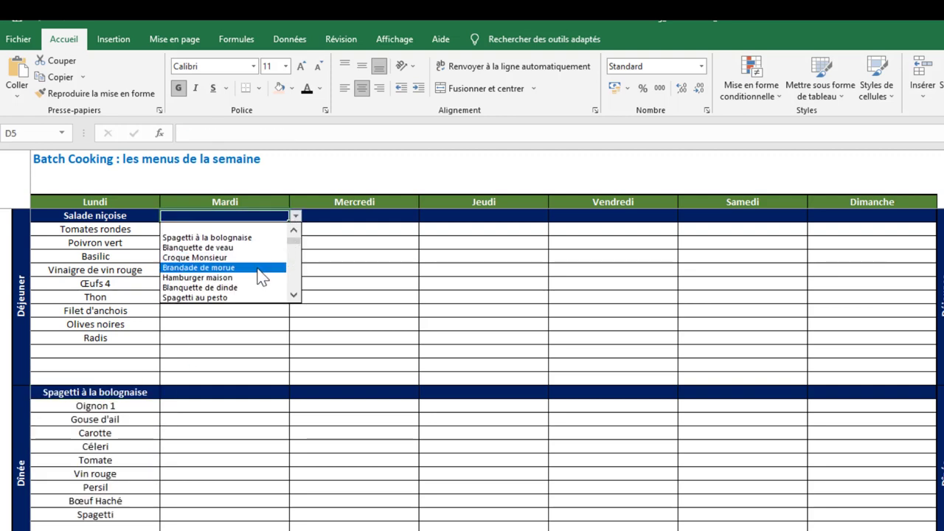
pyautogui.click(230, 259)
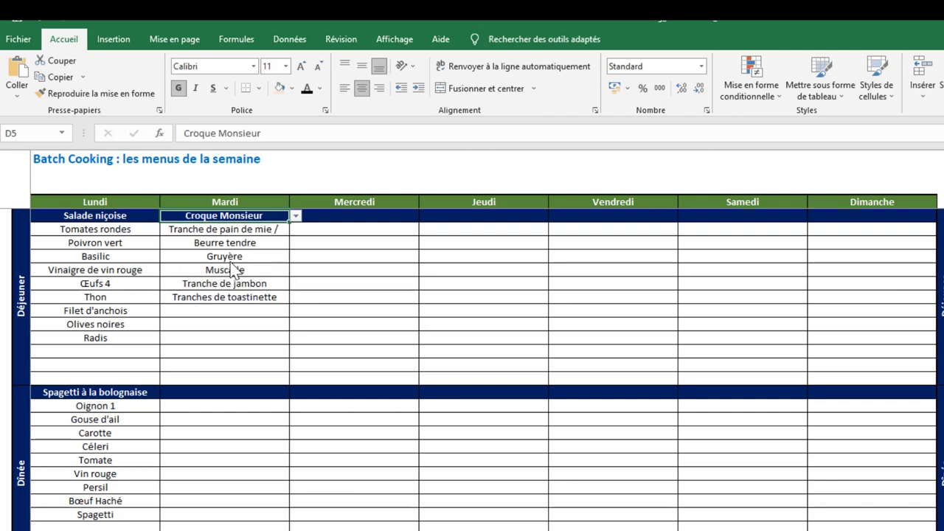
pyautogui.click(247, 394)
pyautogui.click(295, 393)
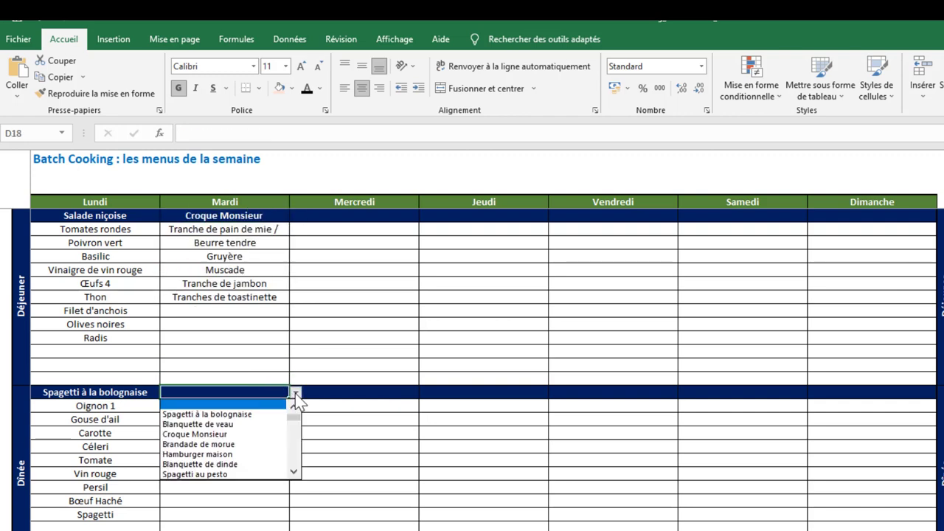
pyautogui.click(259, 455)
# Step: Leave Mercredi's lunch empty and choose "Spagetti au pesto" as its dinner
pyautogui.click(322, 217)
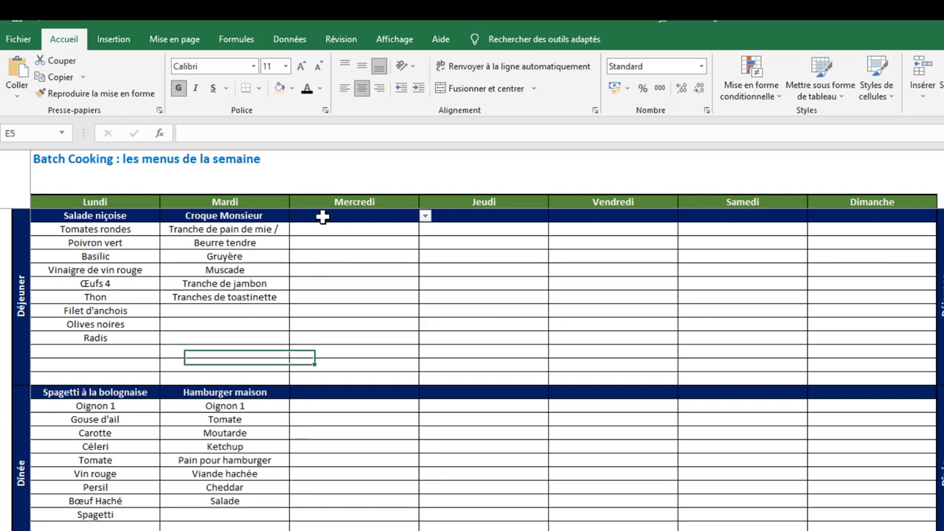
pyautogui.click(345, 388)
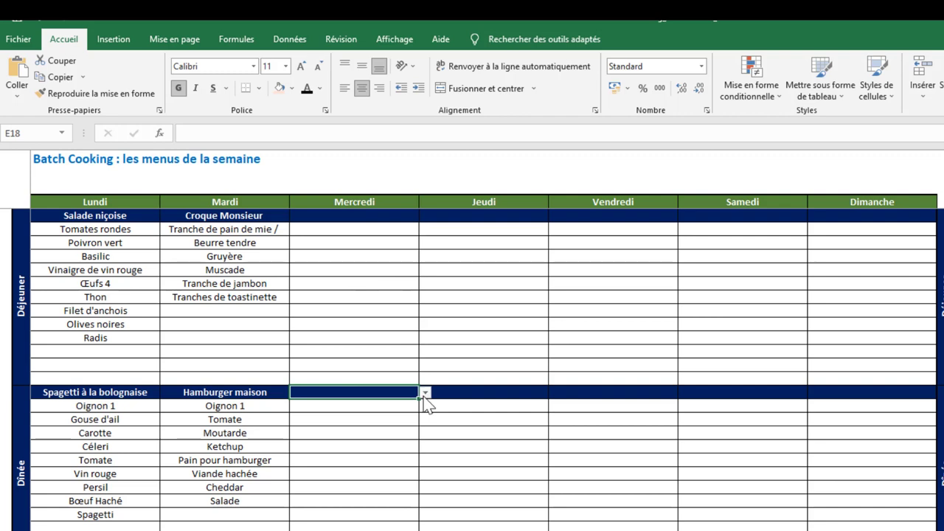
pyautogui.click(426, 393)
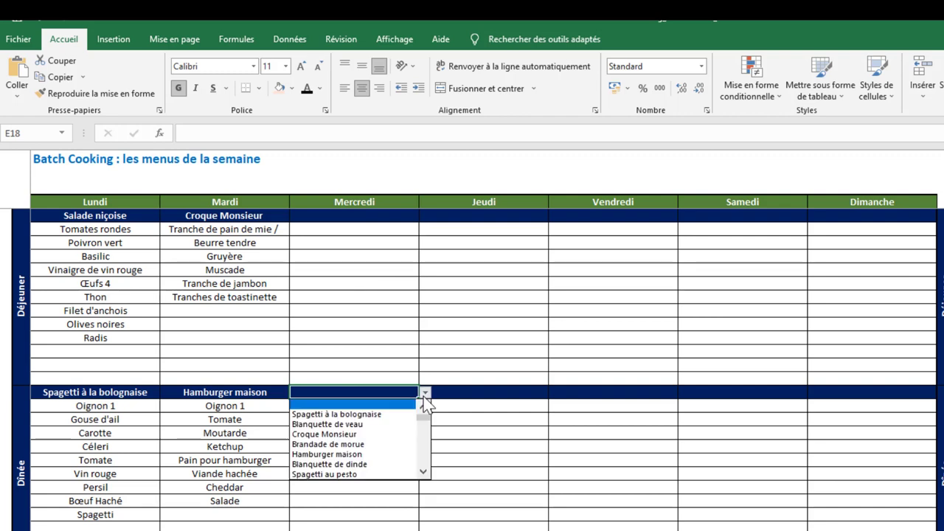
pyautogui.click(407, 476)
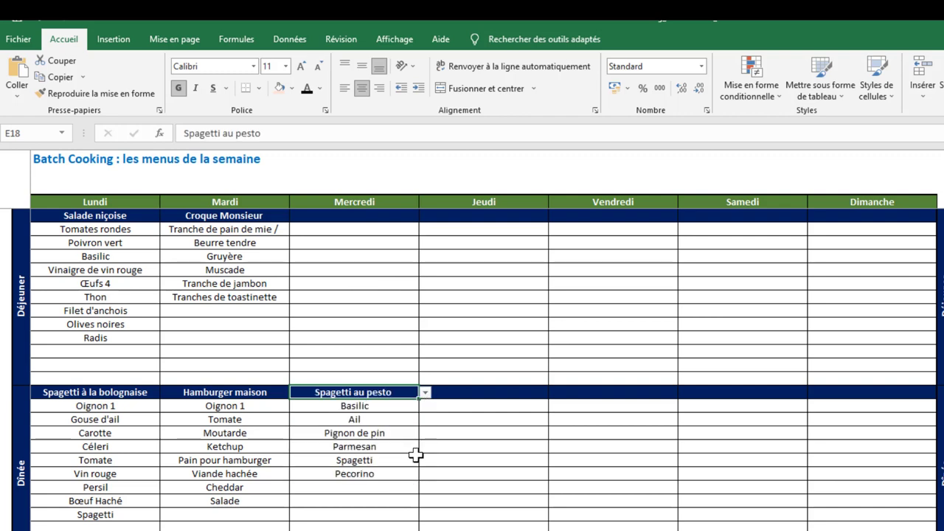
# Step: Plan Jeudi with "Blanquette de veau" for lunch and "Pizza poulet" for dinner
pyautogui.click(493, 215)
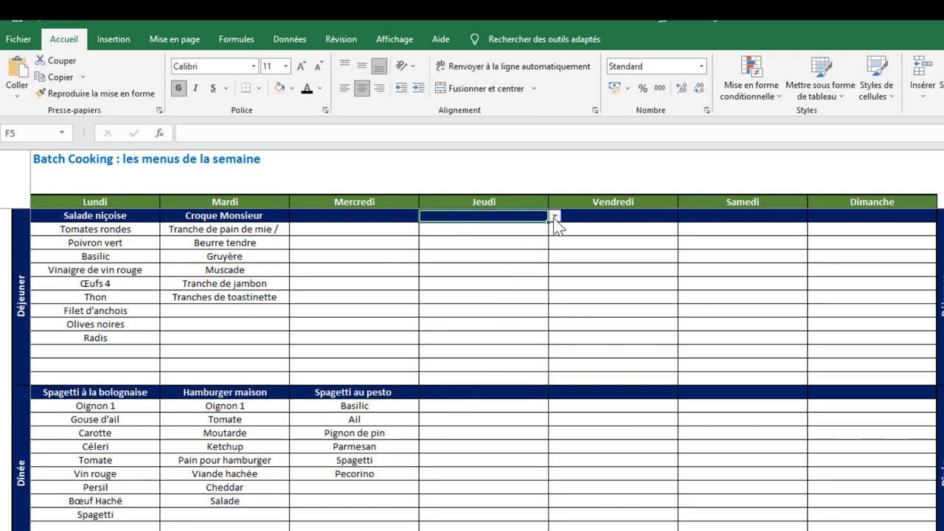
pyautogui.click(554, 218)
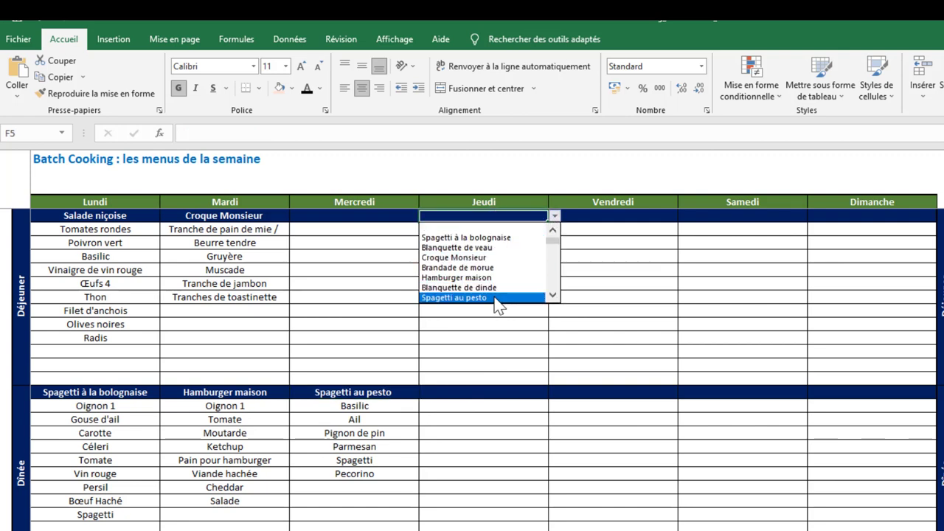
pyautogui.click(483, 247)
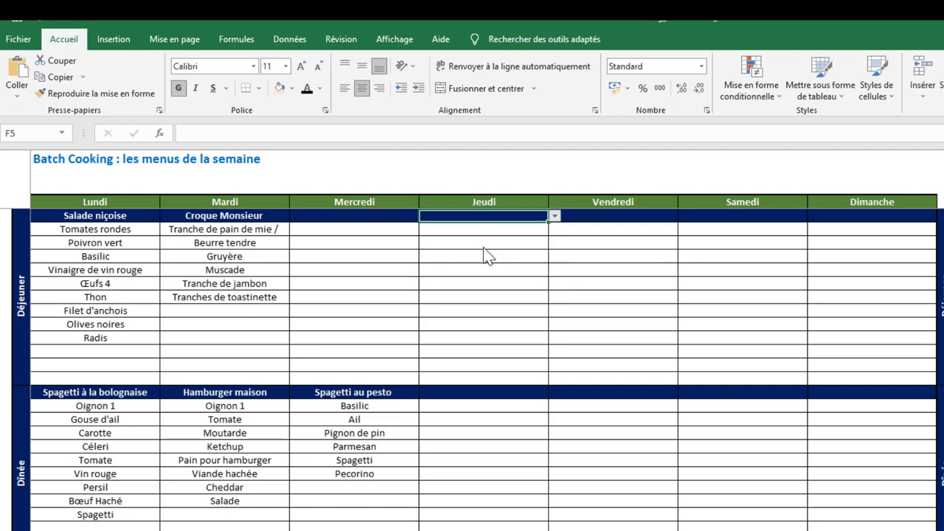
pyautogui.click(521, 392)
pyautogui.click(554, 392)
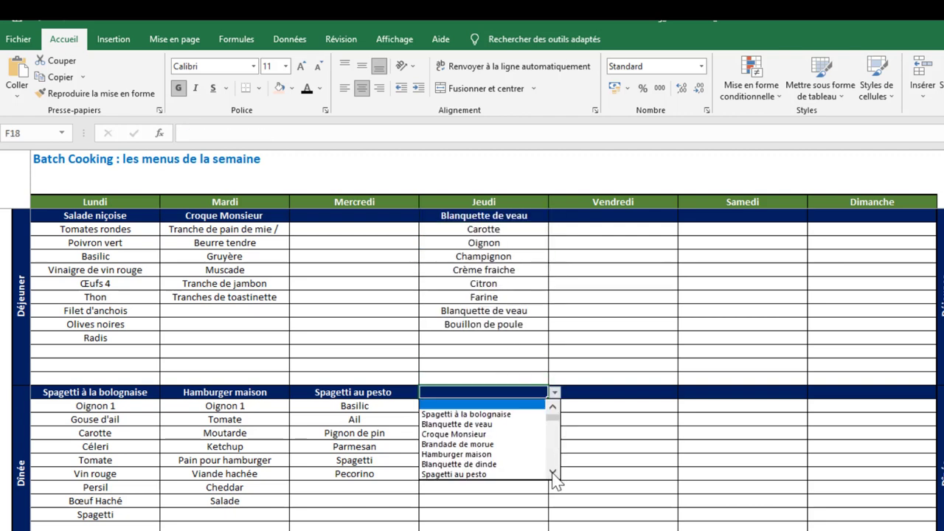
pyautogui.click(553, 473)
pyautogui.click(509, 470)
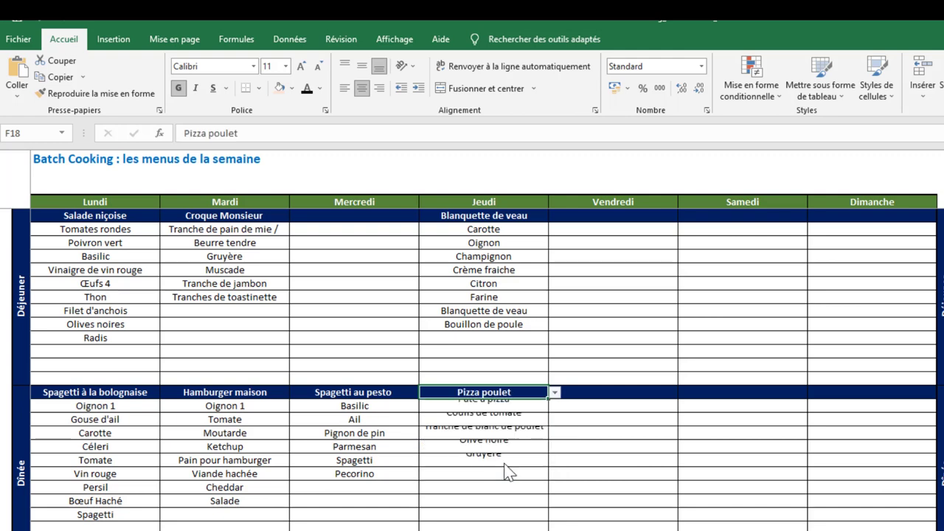
# Step: Choose "Pizza poulet" from the recipe list as Vendredi's lunch
pyautogui.click(599, 391)
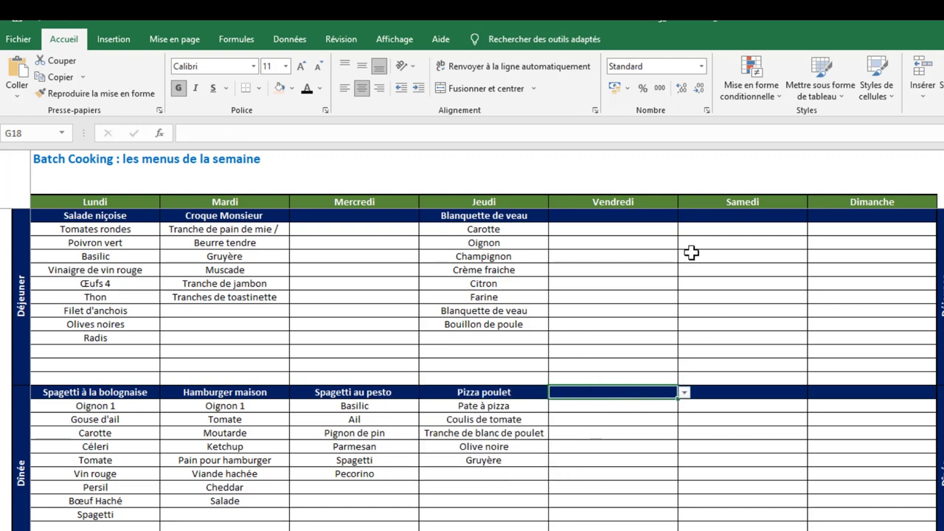
pyautogui.click(662, 215)
pyautogui.click(684, 216)
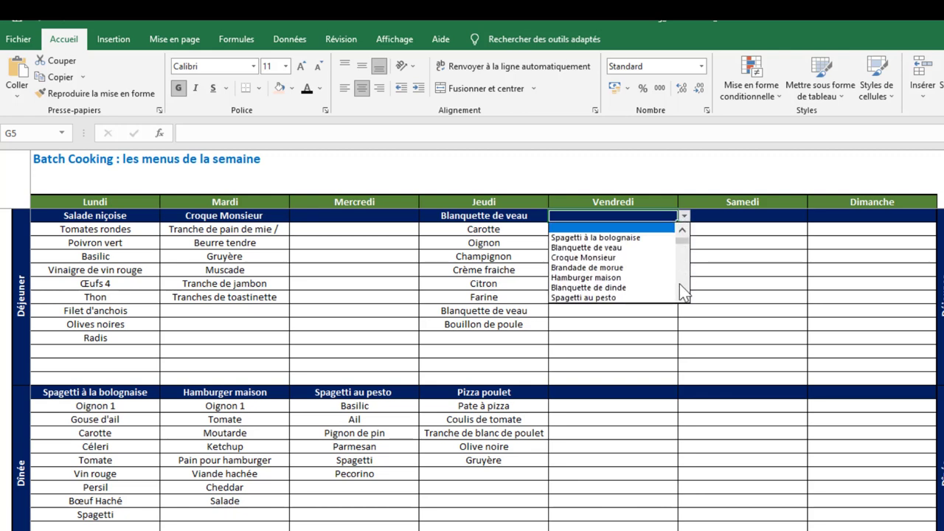
pyautogui.scroll(-3, 684, 293)
pyautogui.click(633, 227)
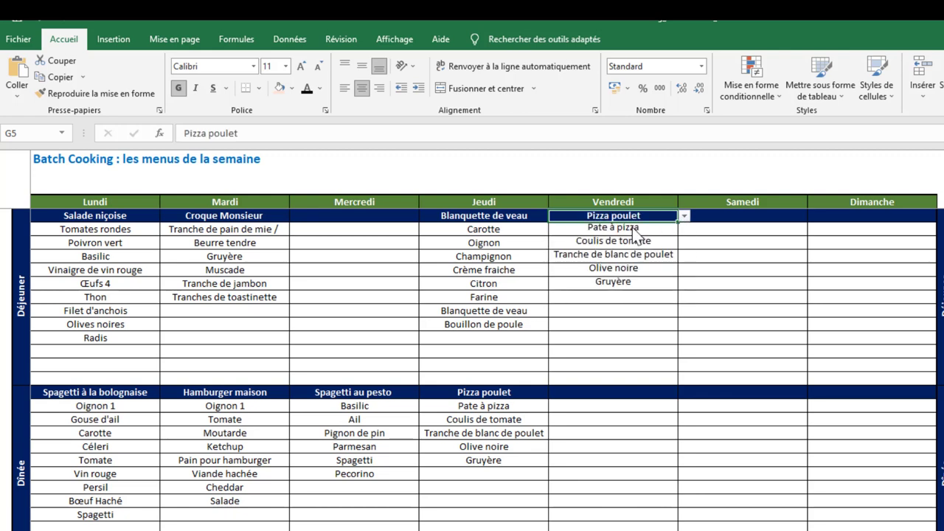
# Step: Change Vendredi's lunch to "Spagetti à la bolognaise" and set its dinner to "Spagetti au pesto"
pyautogui.click(682, 225)
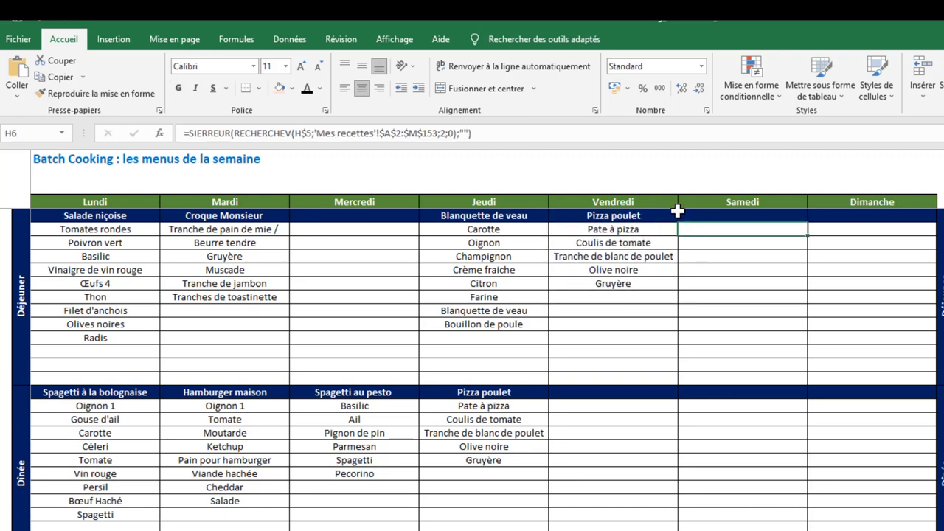
pyautogui.click(677, 214)
pyautogui.click(685, 216)
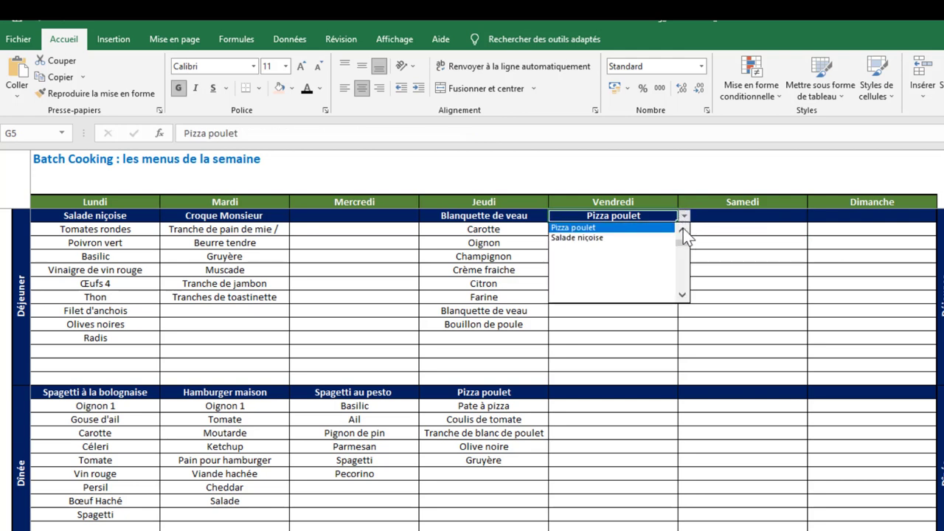
pyautogui.scroll(6, 683, 230)
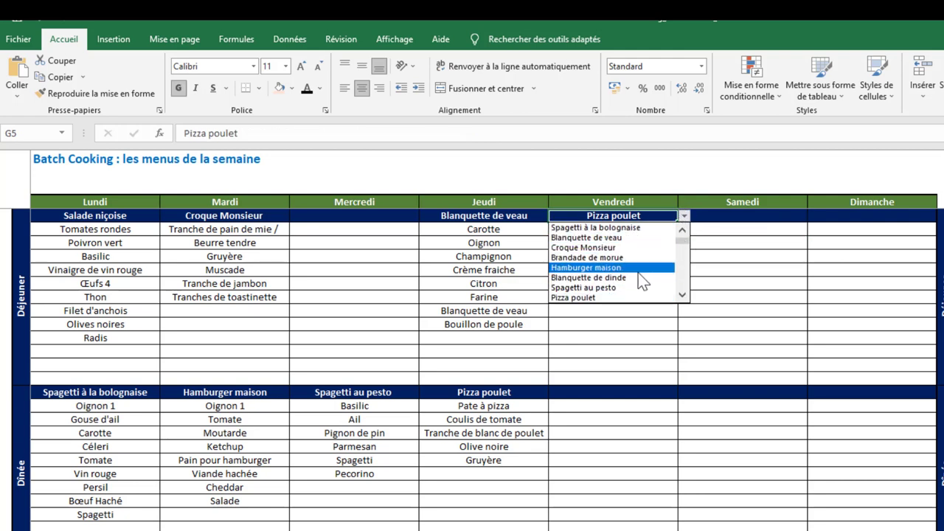
pyautogui.click(617, 229)
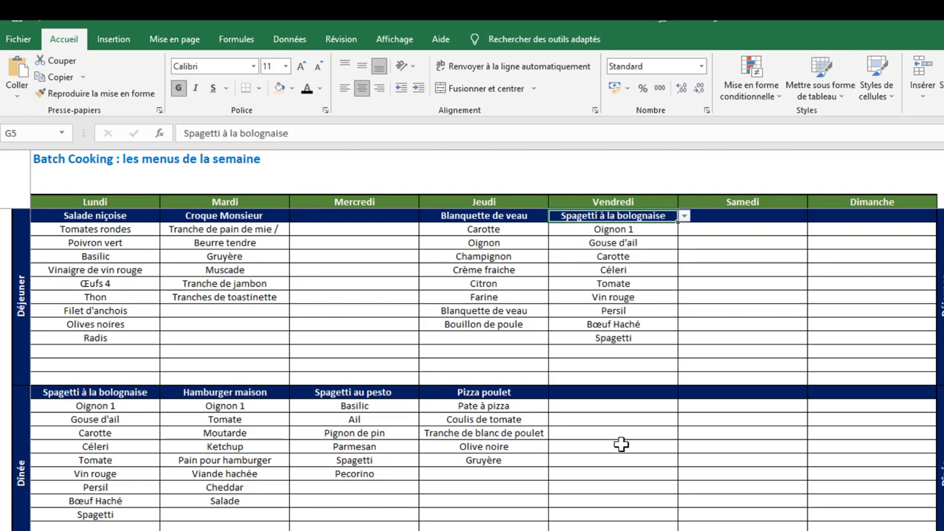
pyautogui.click(624, 395)
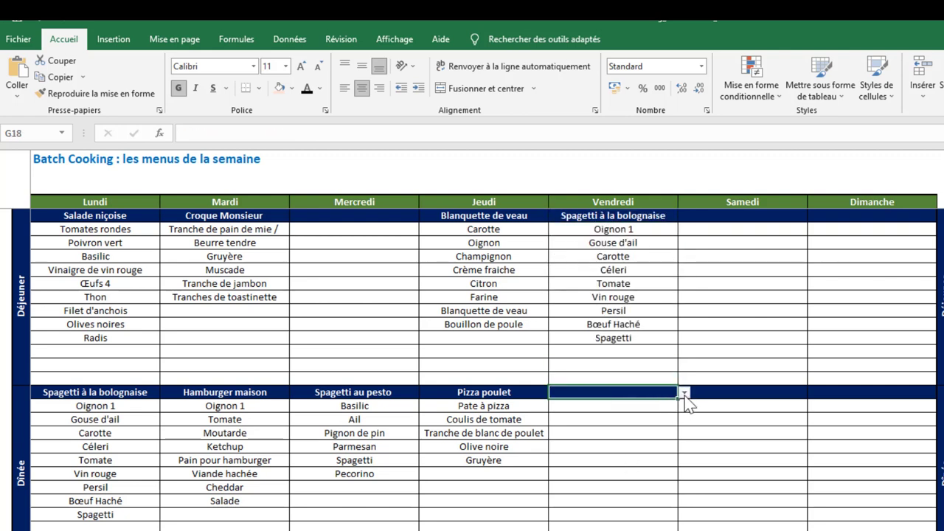
pyautogui.click(684, 393)
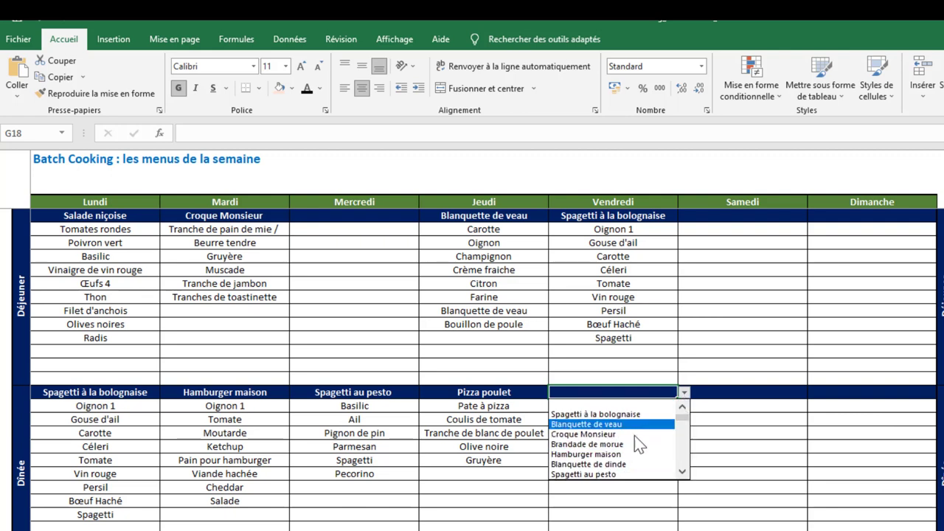
pyautogui.click(645, 475)
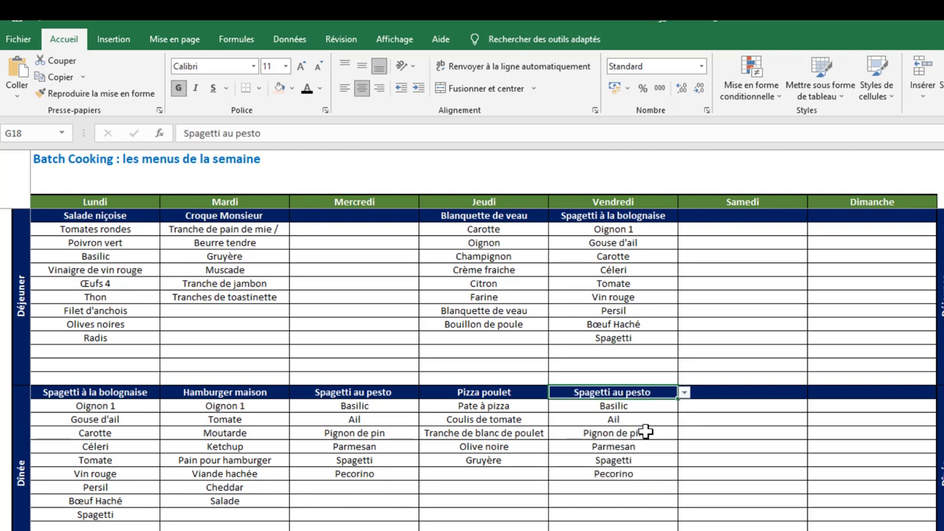
pyautogui.click(792, 218)
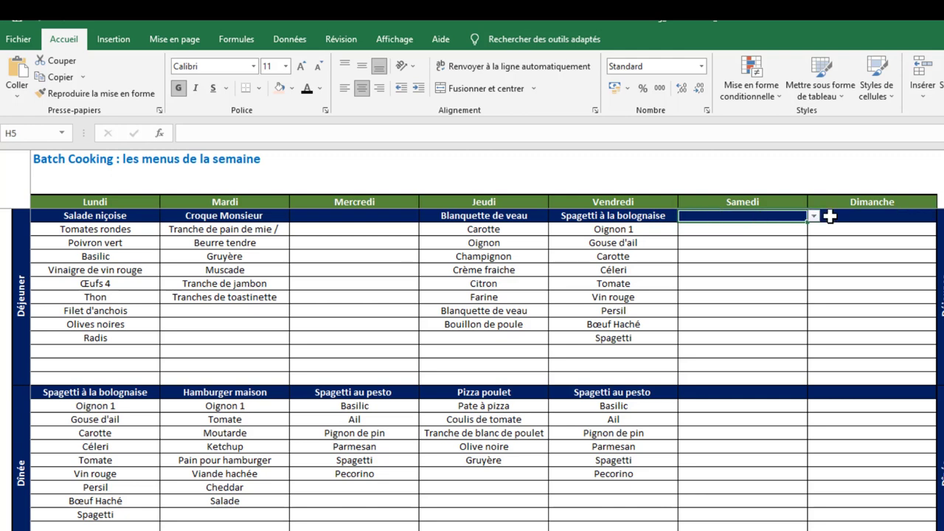
pyautogui.click(832, 216)
pyautogui.click(742, 351)
pyautogui.moveTo(742, 297); pyautogui.dragTo(742, 378)
pyautogui.click(846, 391)
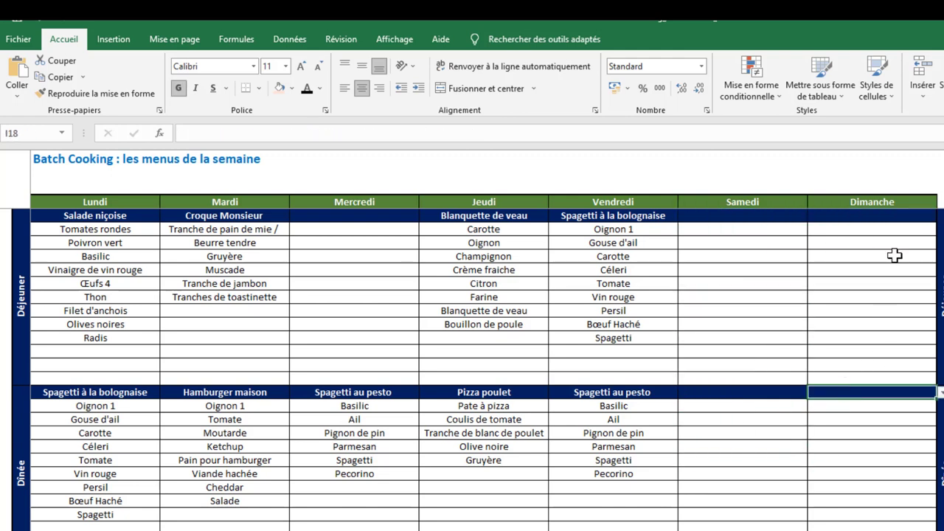
# Step: Choose "Hamburger maison" from the recipe list as Dimanche's lunch
pyautogui.click(872, 218)
pyautogui.click(941, 215)
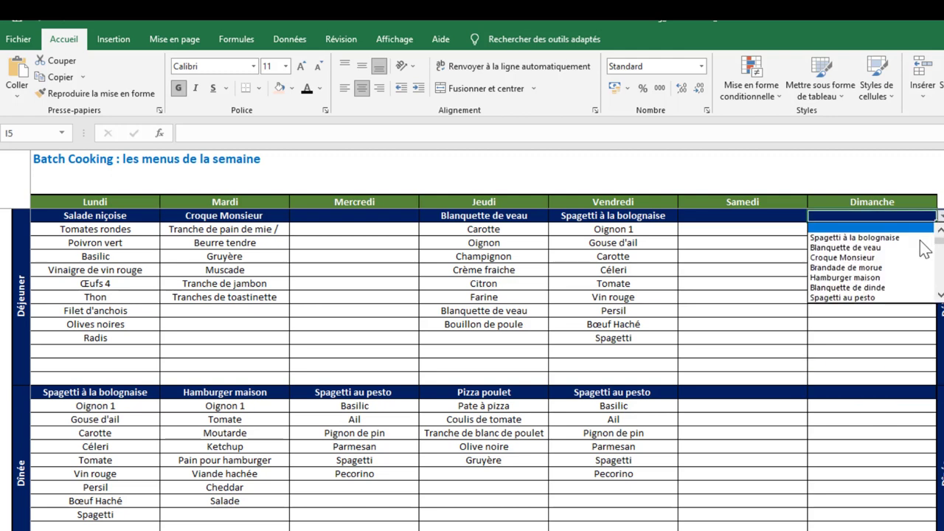
pyautogui.scroll(-3, 942, 271)
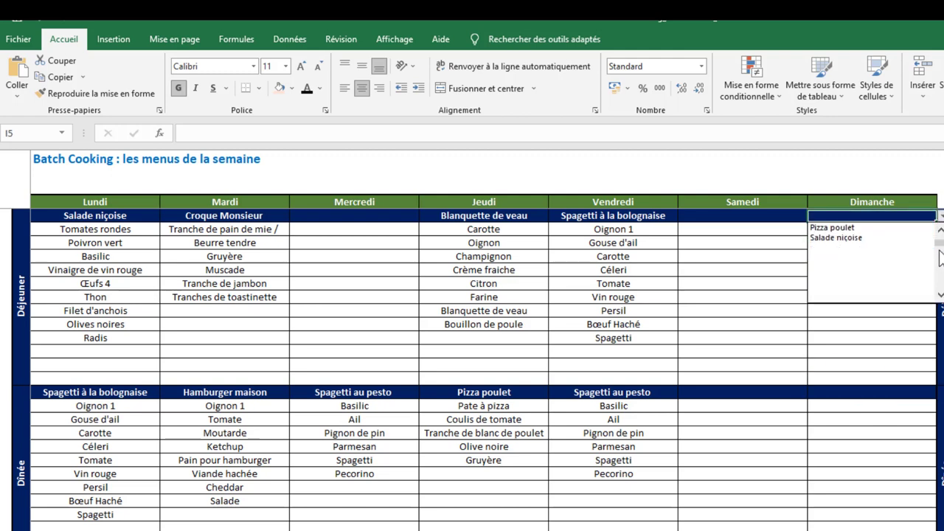
pyautogui.scroll(2, 941, 244)
pyautogui.scroll(1, 941, 235)
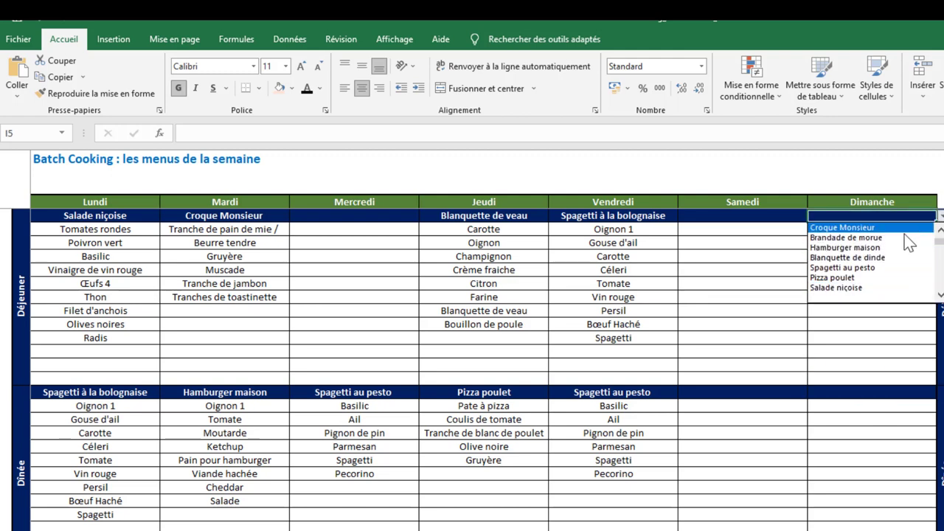
pyautogui.click(885, 248)
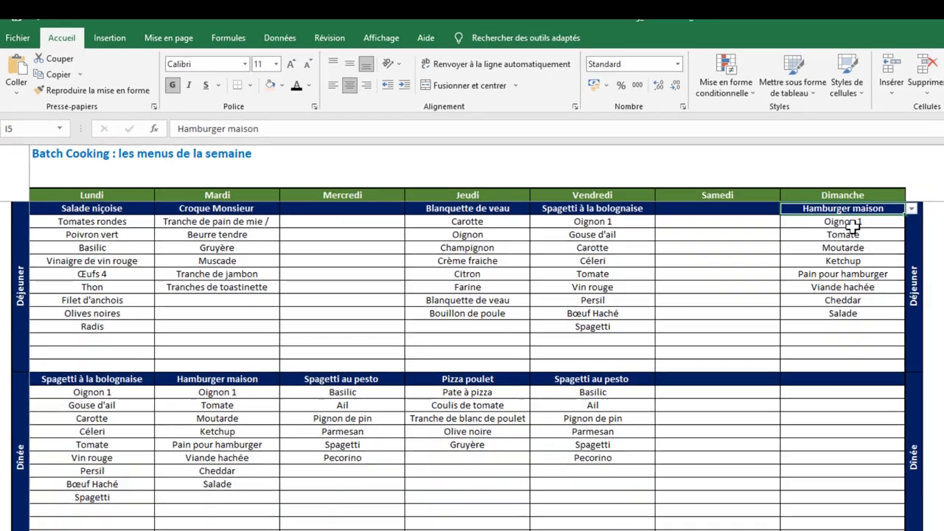
pyautogui.click(853, 226)
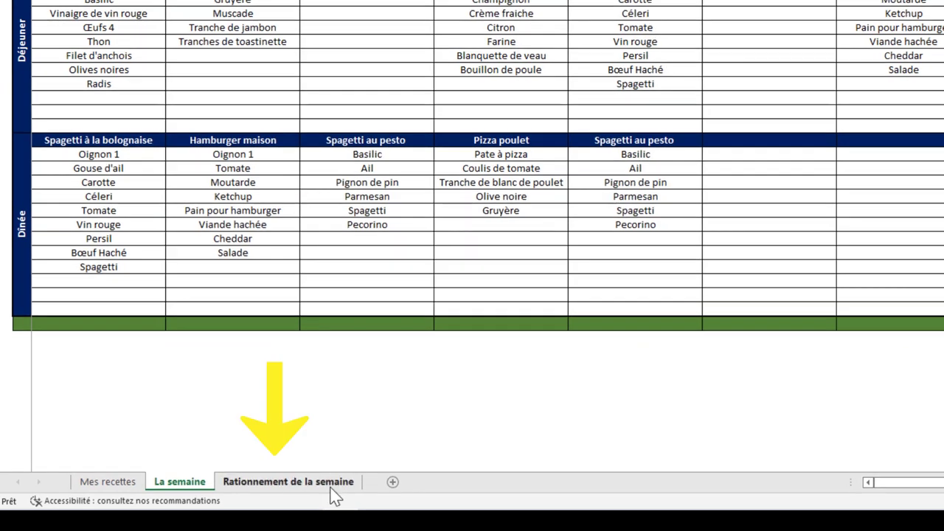
# Step: Refresh the "Ingrédients de la semaine" pivot table on the "Rationnement de la semaine" sheet and look through its ingredient list
pyautogui.click(329, 487)
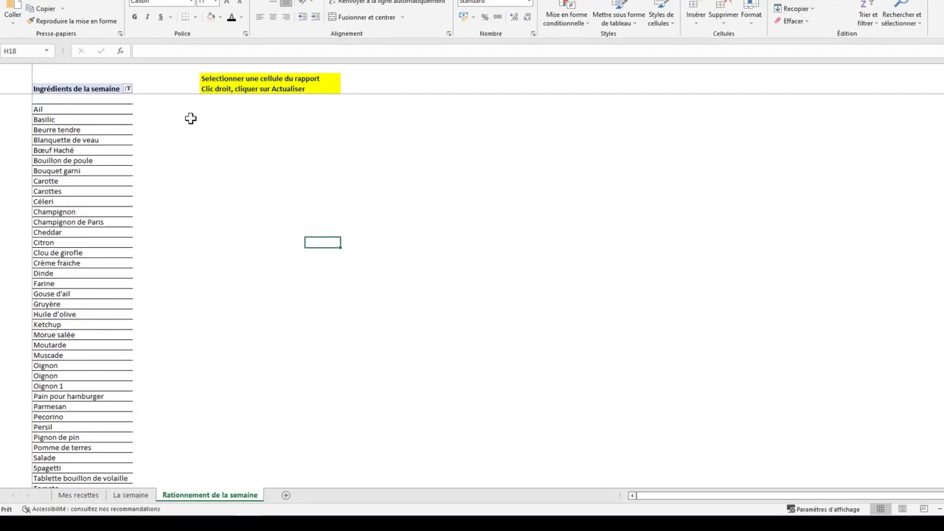
pyautogui.rightClick(116, 119)
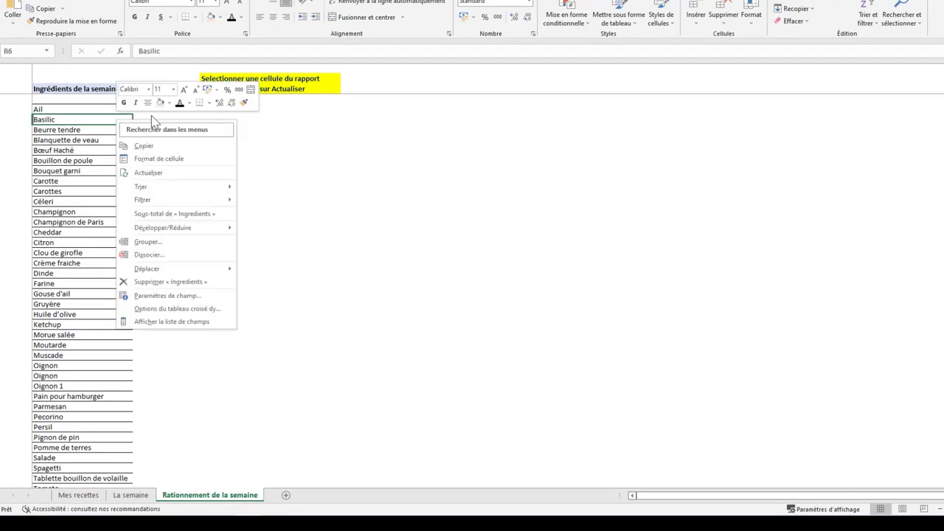
pyautogui.click(152, 172)
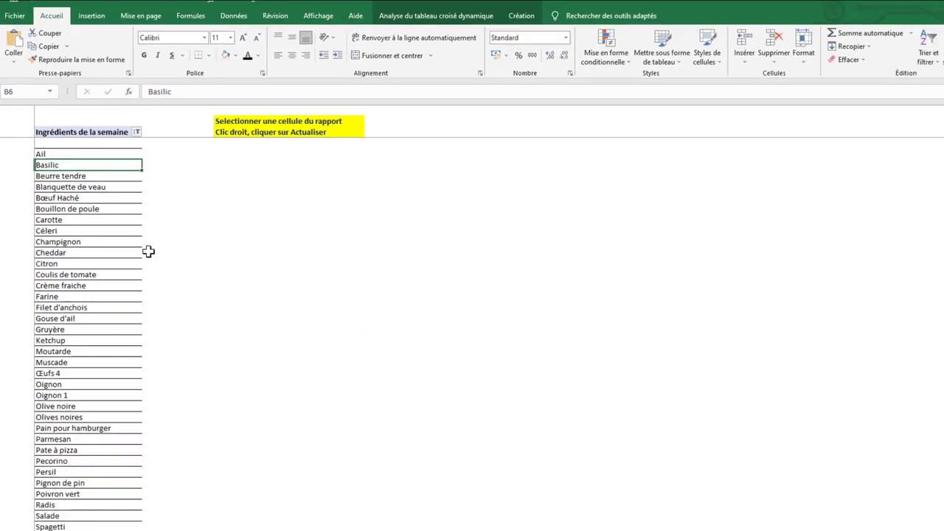
pyautogui.scroll(-2, 246, 403)
pyautogui.scroll(-2, 127, 231)
pyautogui.scroll(4, 121, 305)
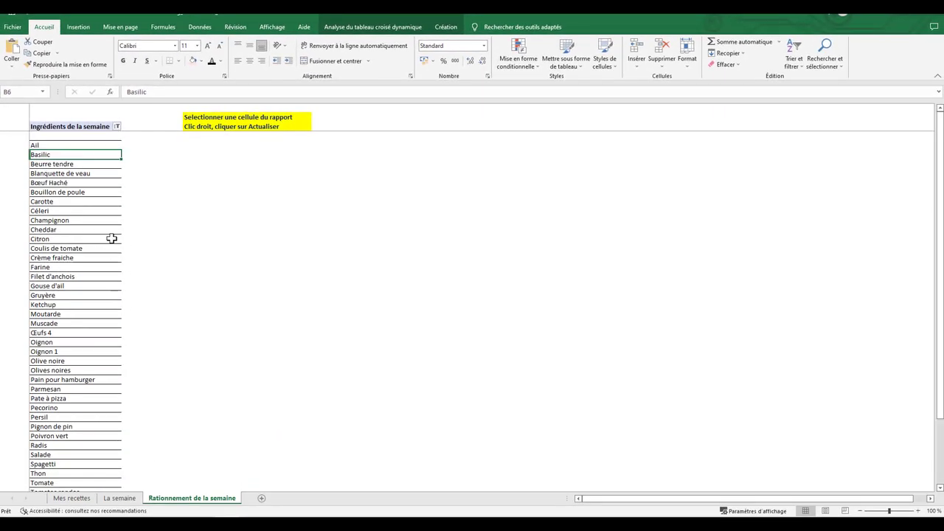
pyautogui.moveTo(81, 146); pyautogui.dragTo(82, 221)
# Step: Return to the "La semaine" sheet and select the empty cell below the Samedi column
pyautogui.click(124, 498)
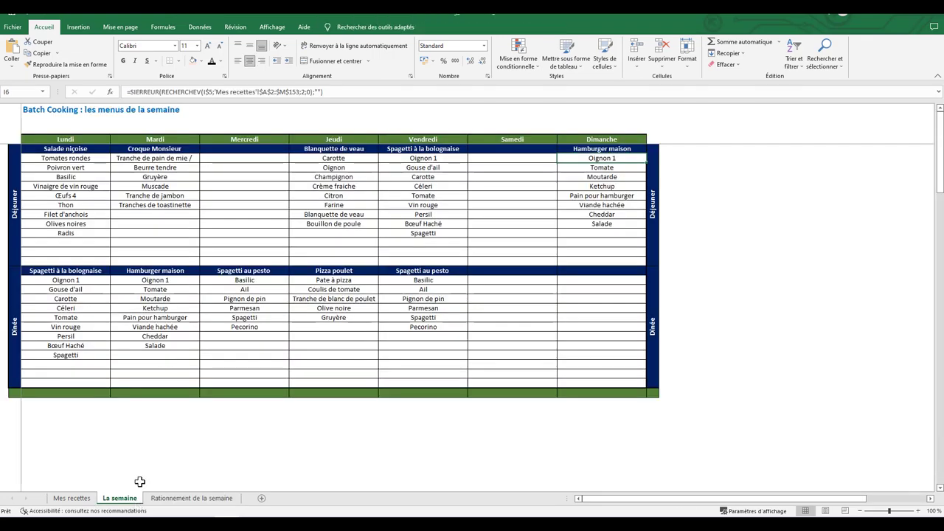
pyautogui.click(493, 403)
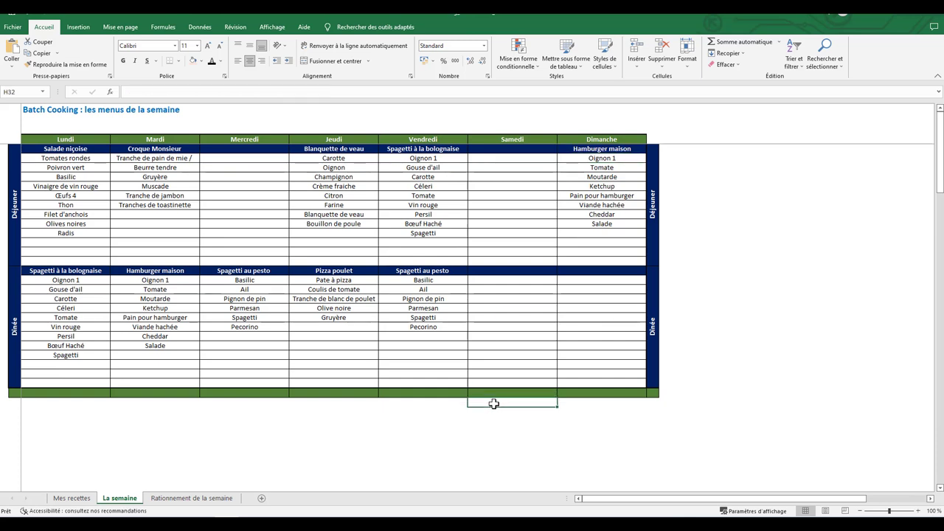